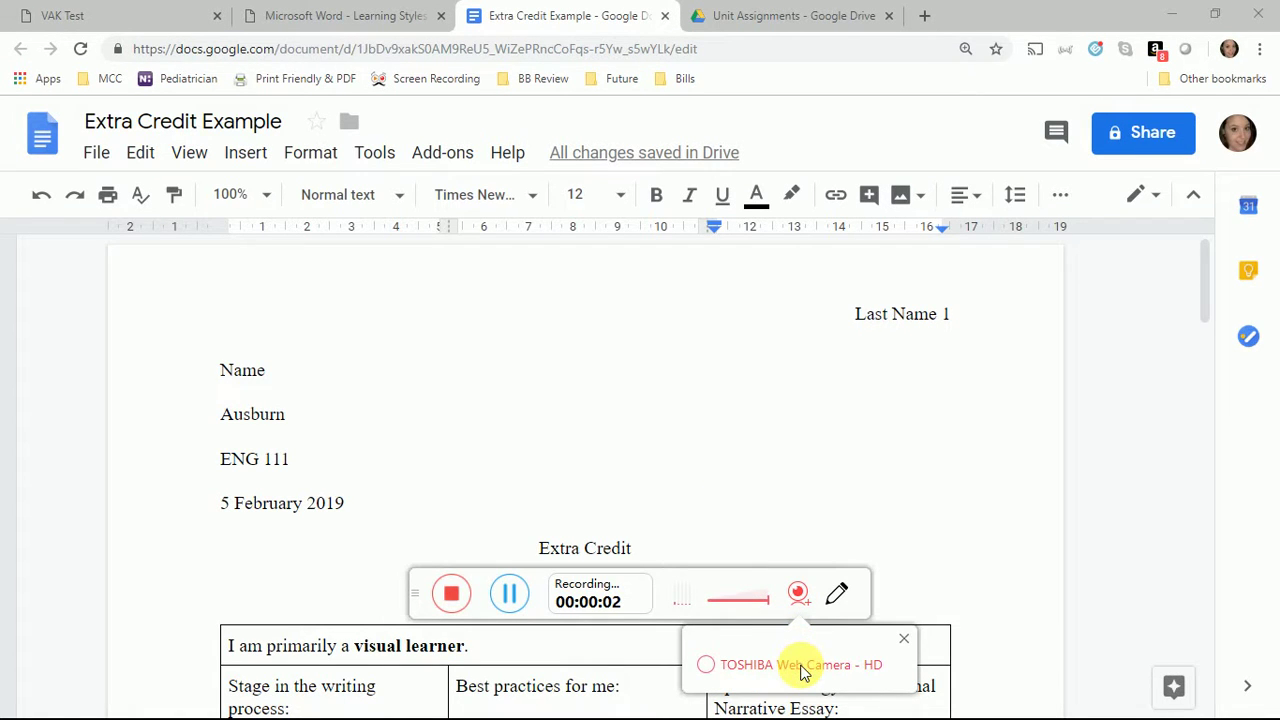
click(800, 668)
click(904, 638)
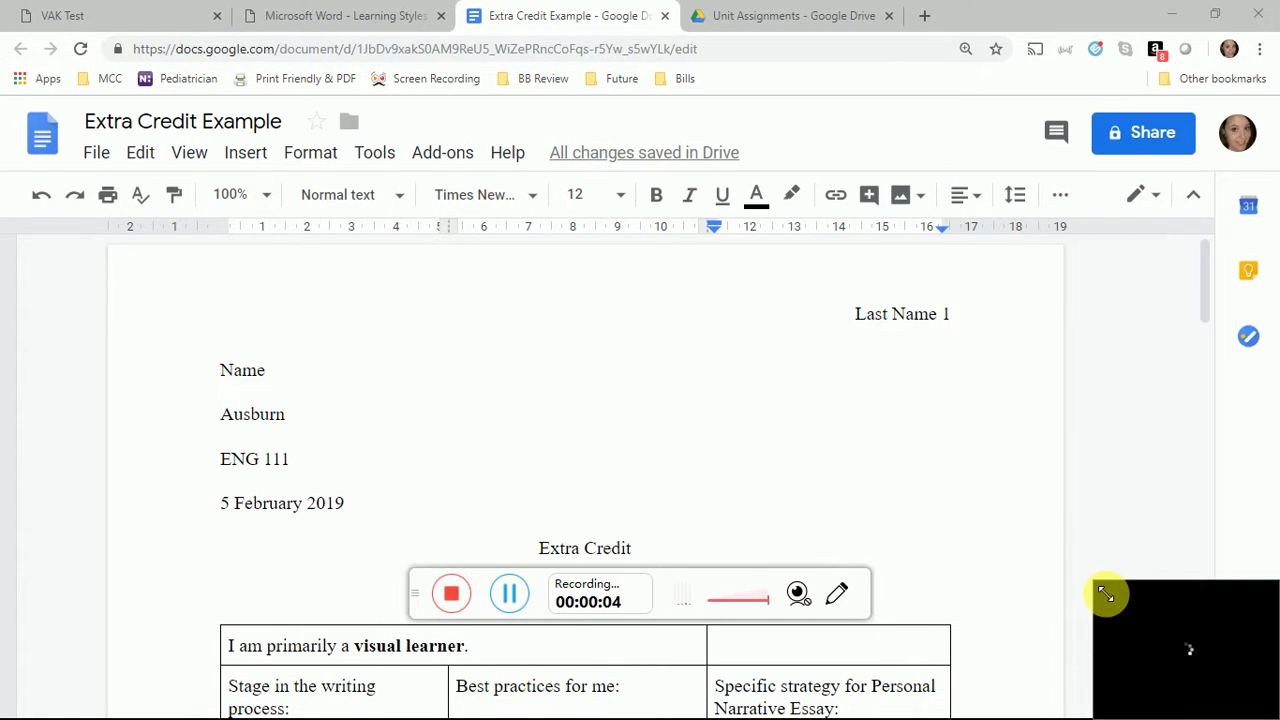
drag(1105, 594, 990, 510)
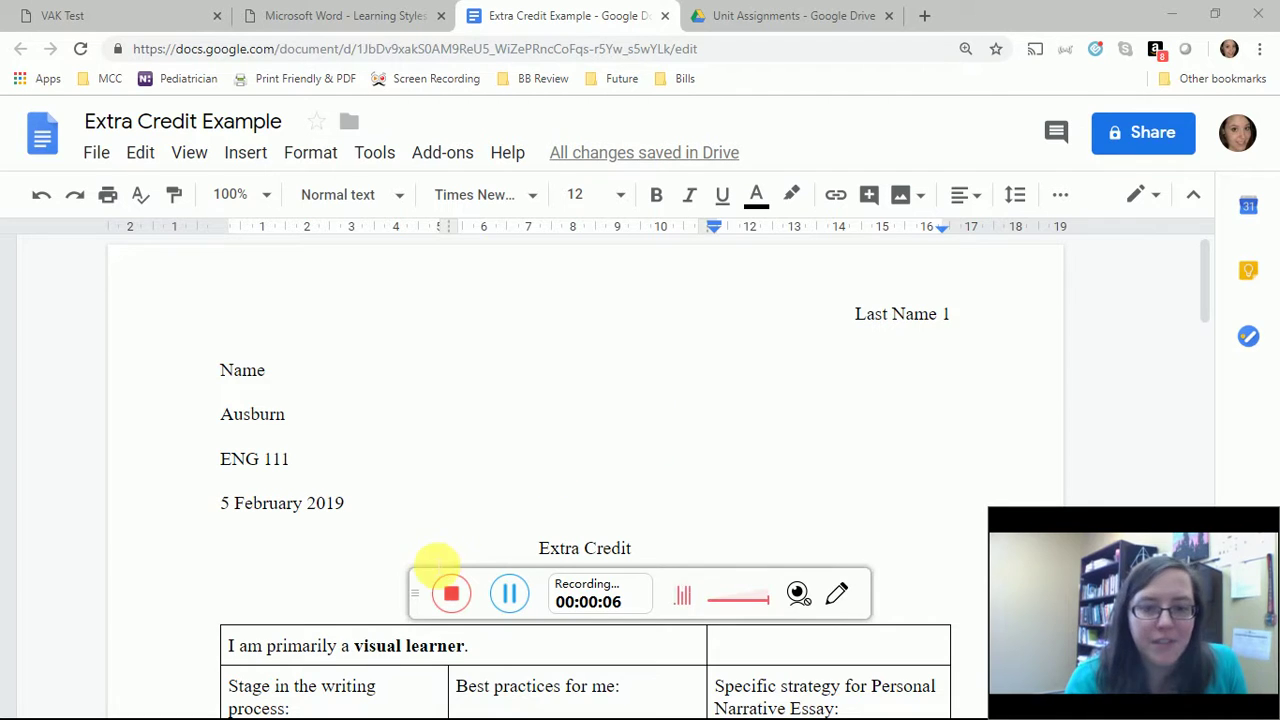
drag(423, 595, 20, 610)
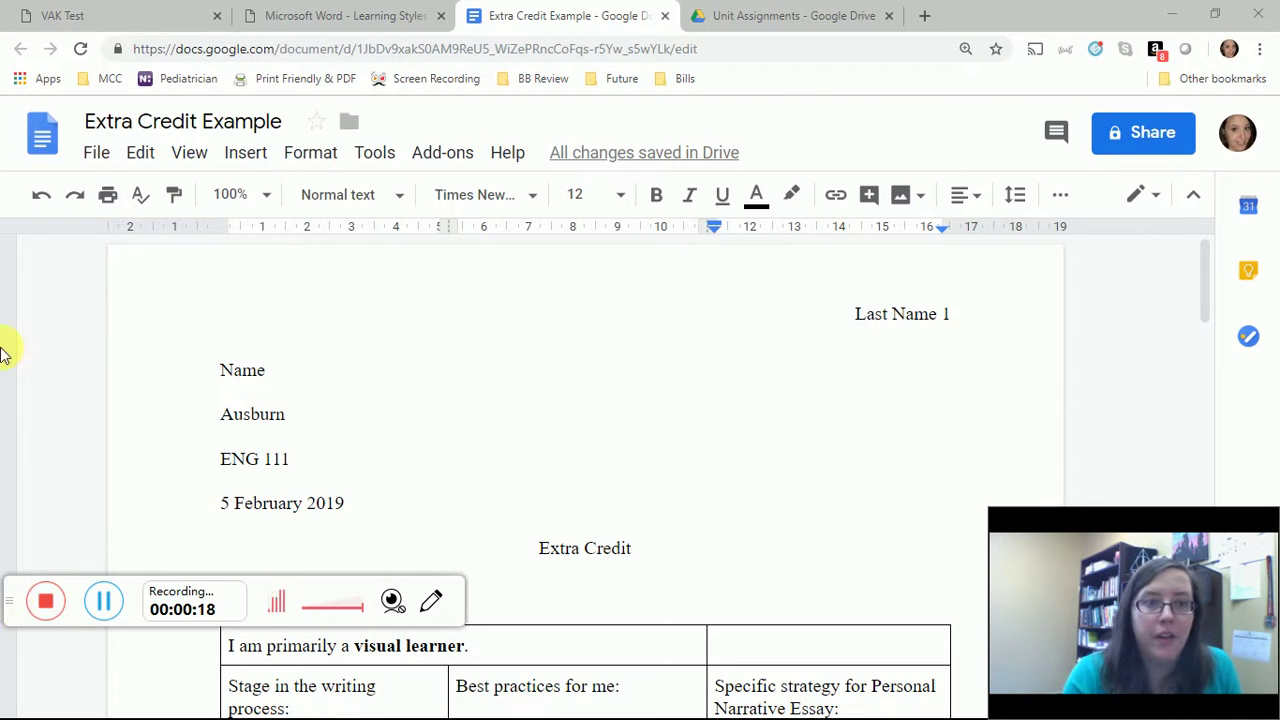
- On the VAK Test page, rate the first statement's listening option 3 and its doing and experimenting option 2
click(74, 10)
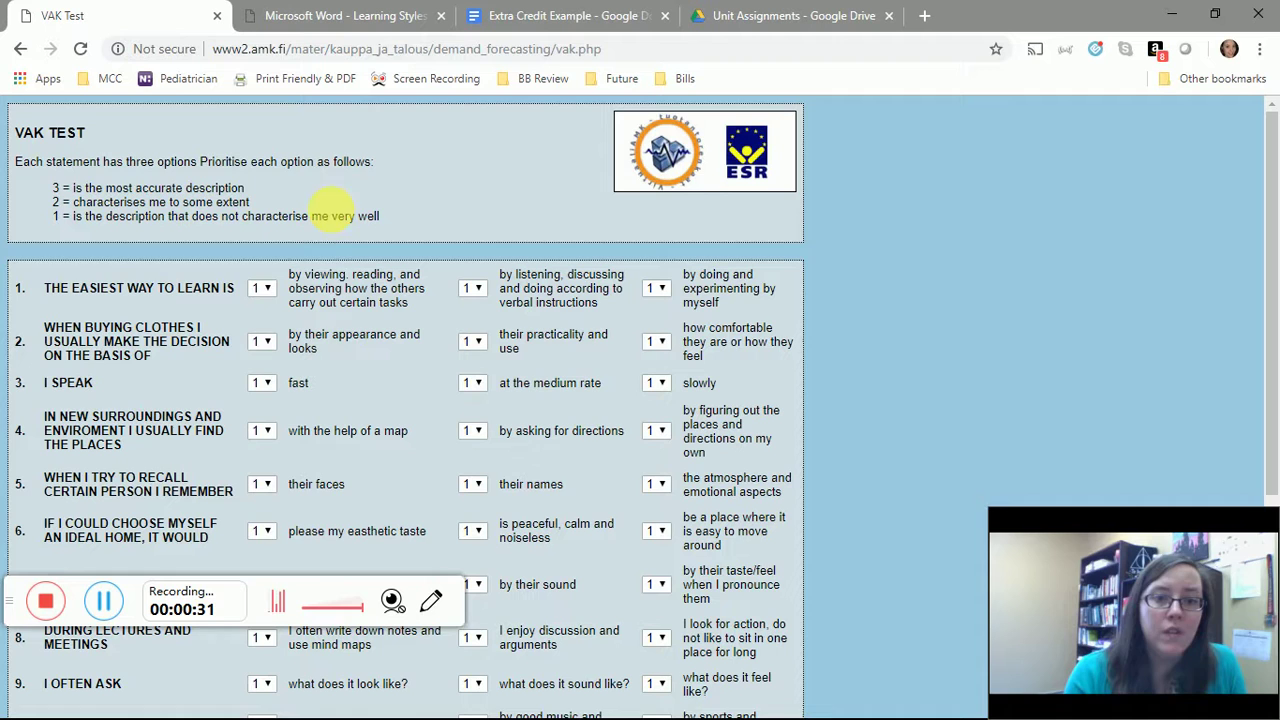
scroll(325, 310, down, 1)
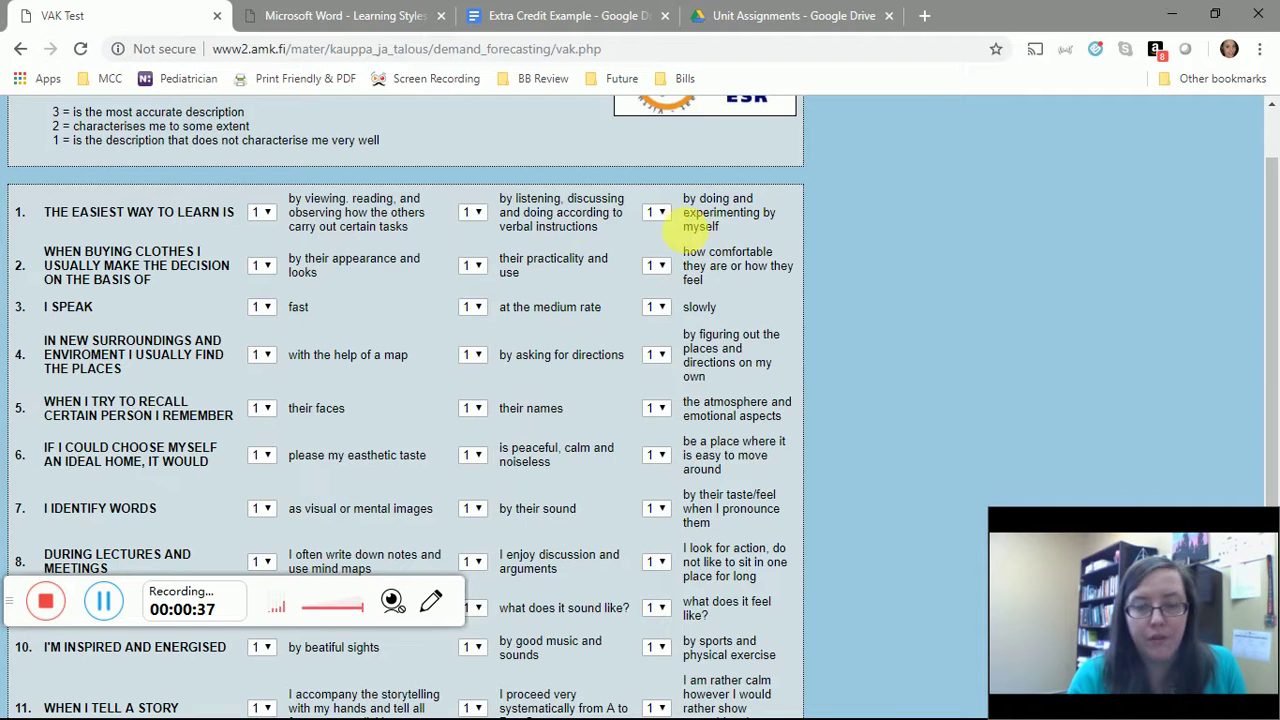
scroll(391, 220, up, 1)
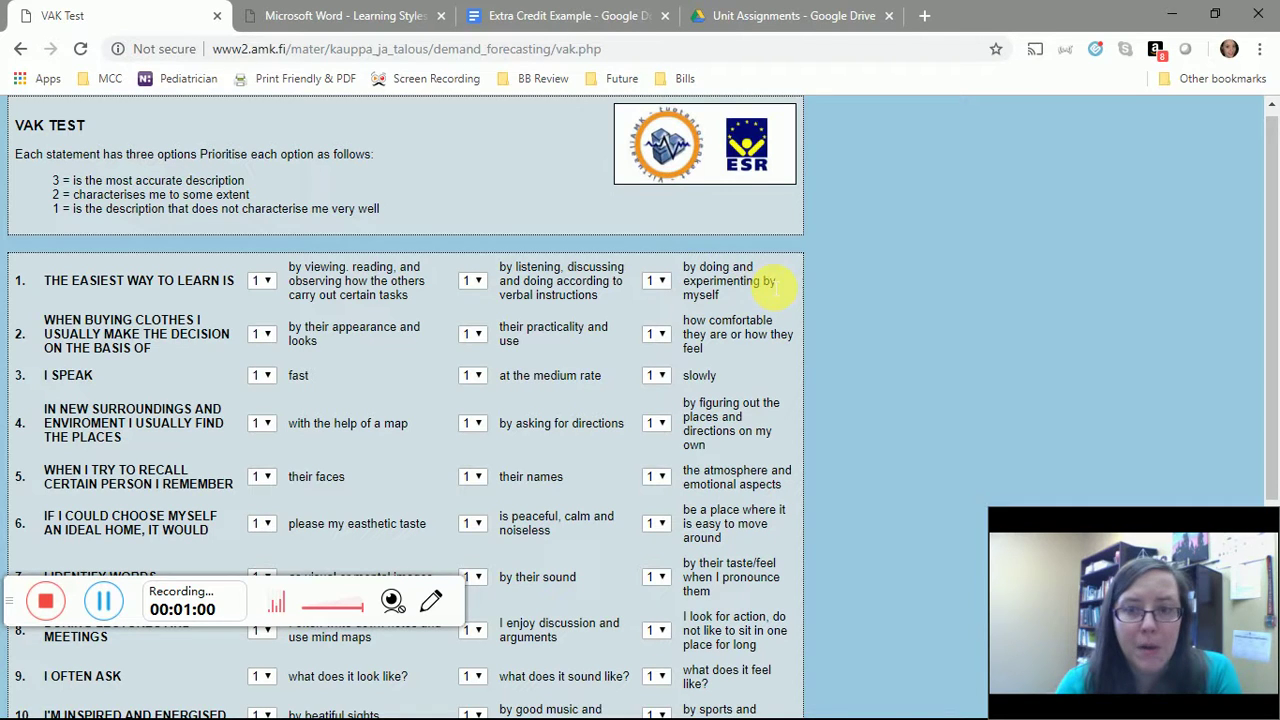
click(477, 281)
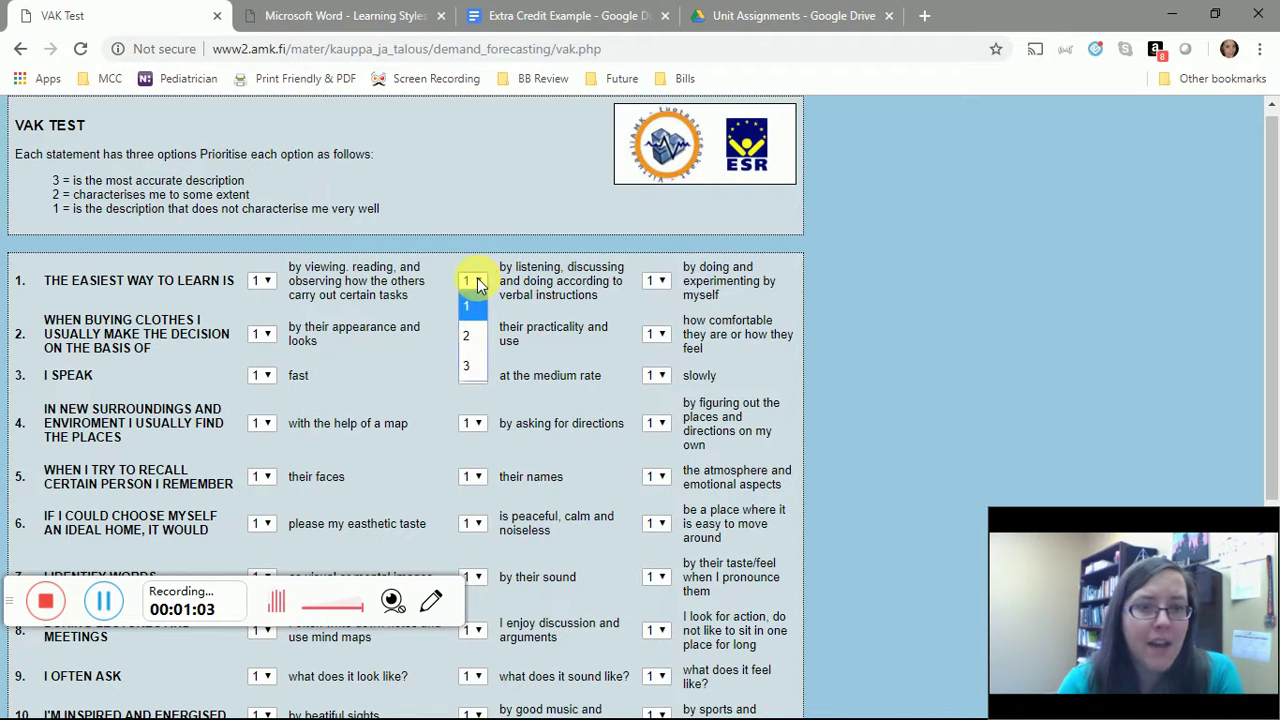
click(470, 366)
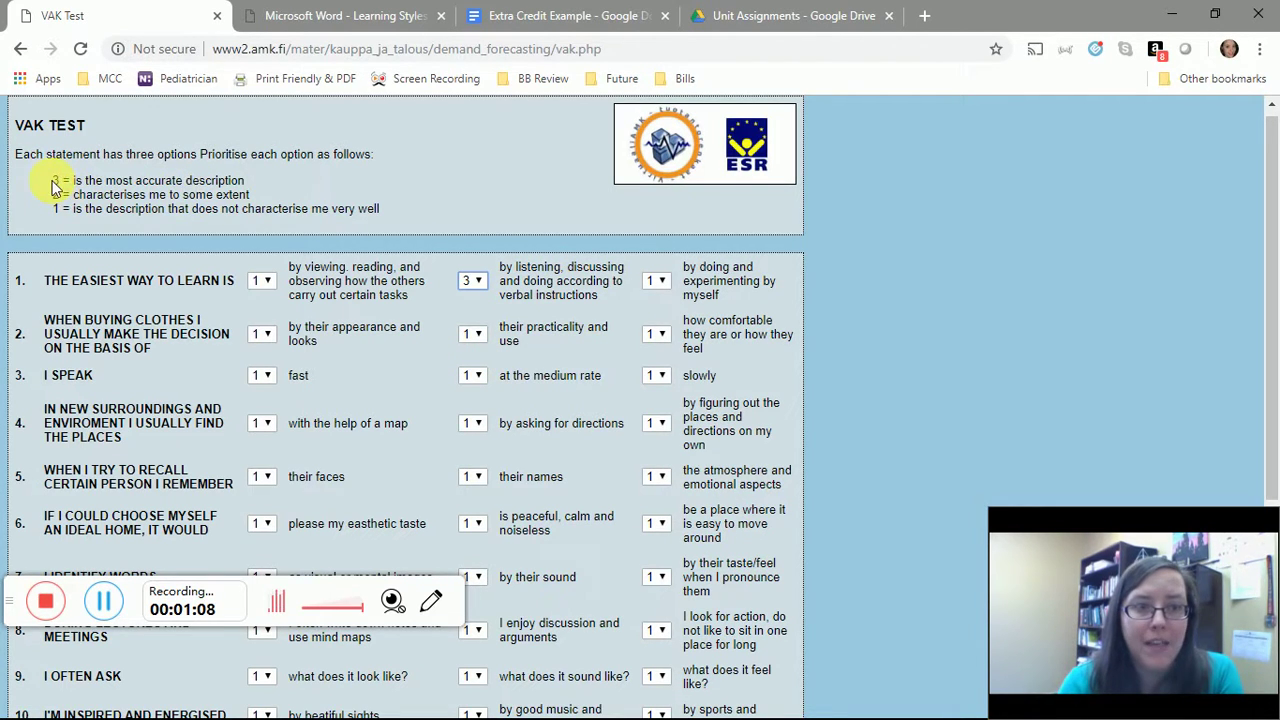
drag(52, 179, 303, 213)
click(303, 213)
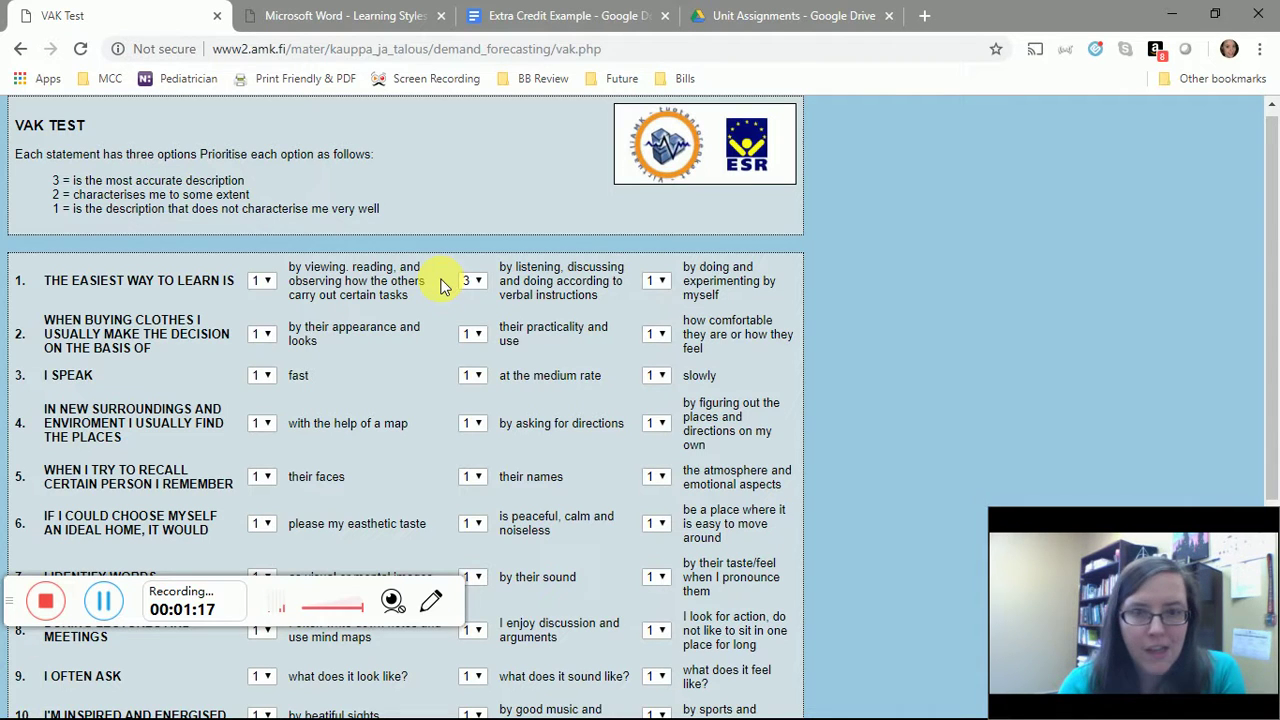
click(656, 281)
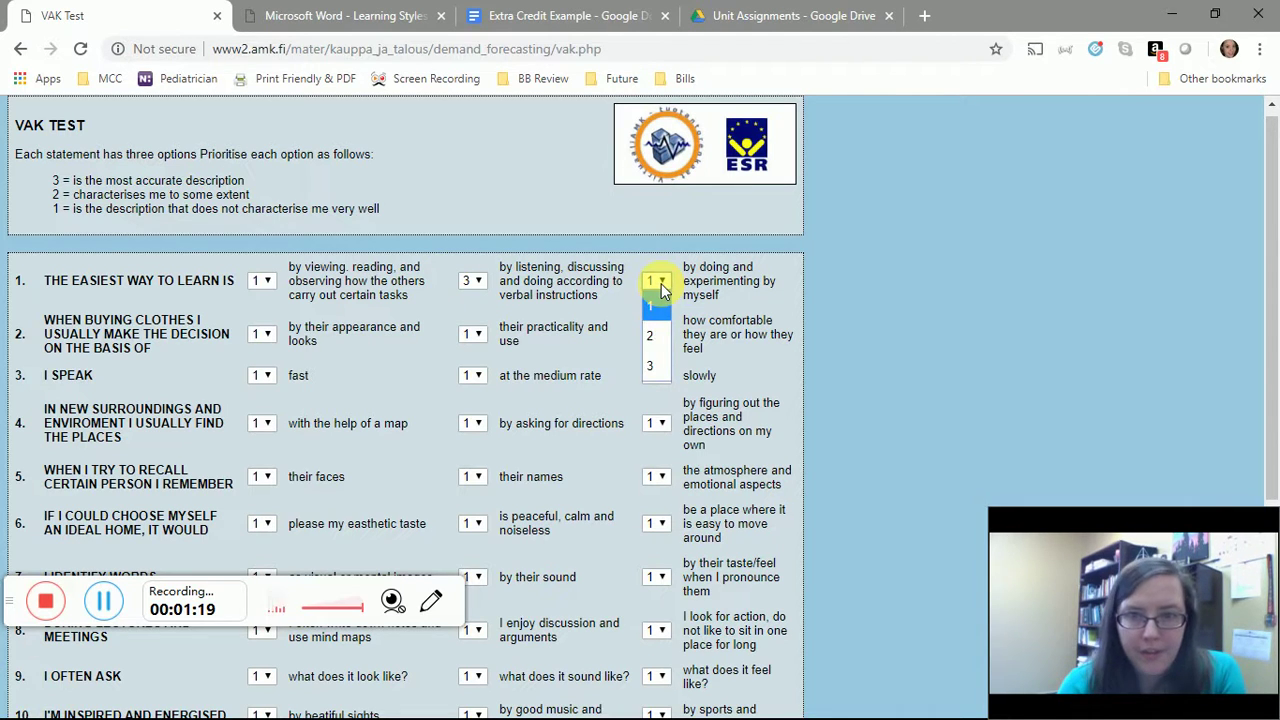
click(656, 338)
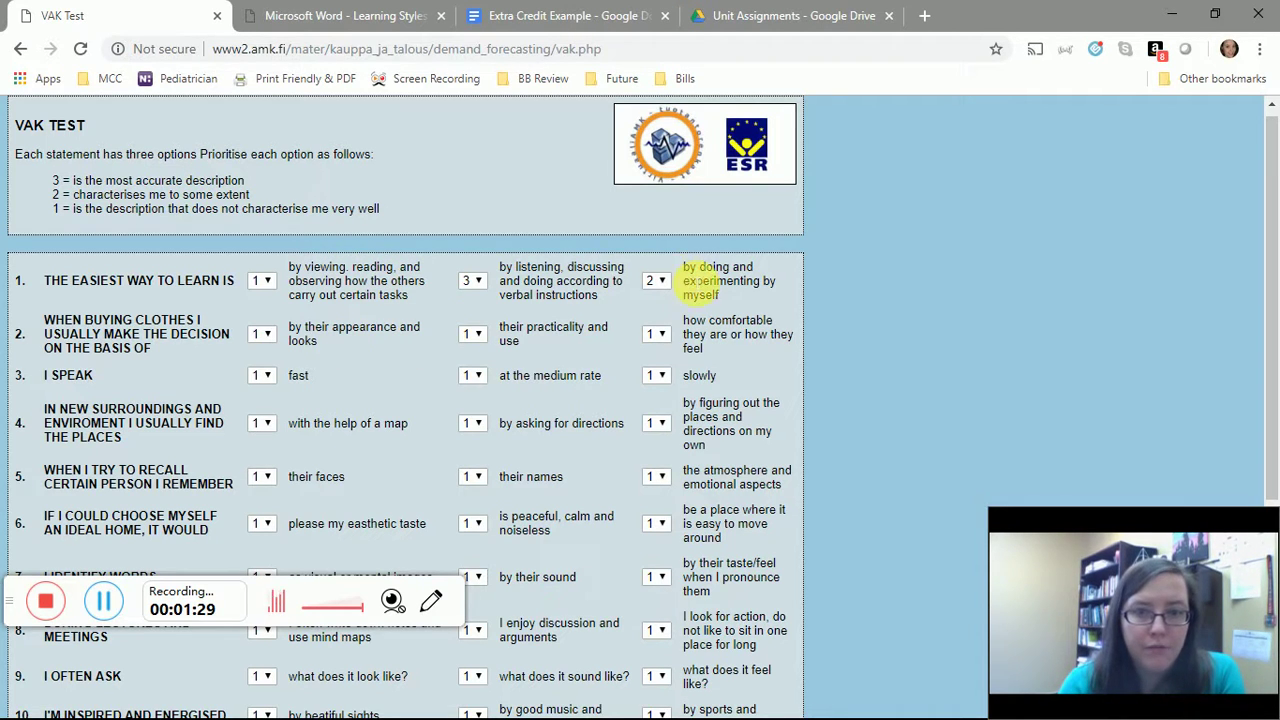
- Submit the VAK test and examine the points per learning style and the learner description in the results
scroll(580, 290, down, 1)
scroll(575, 292, down, 1)
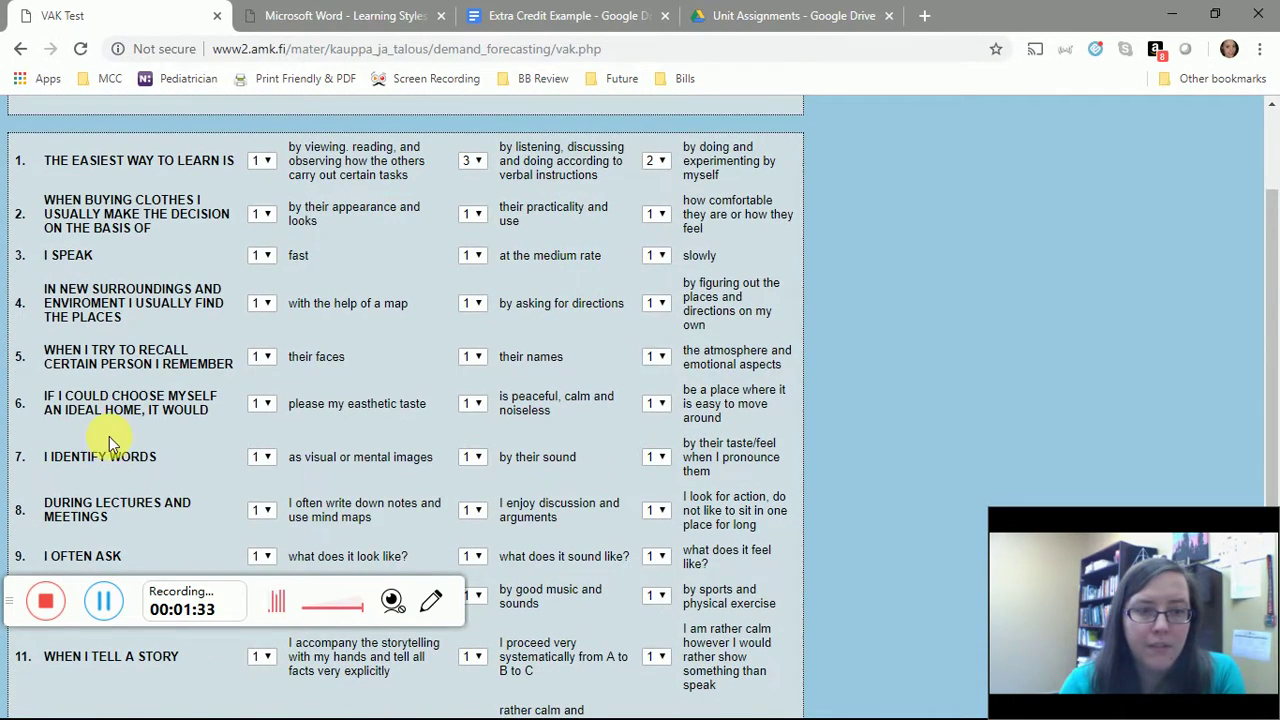
scroll(110, 440, down, 2)
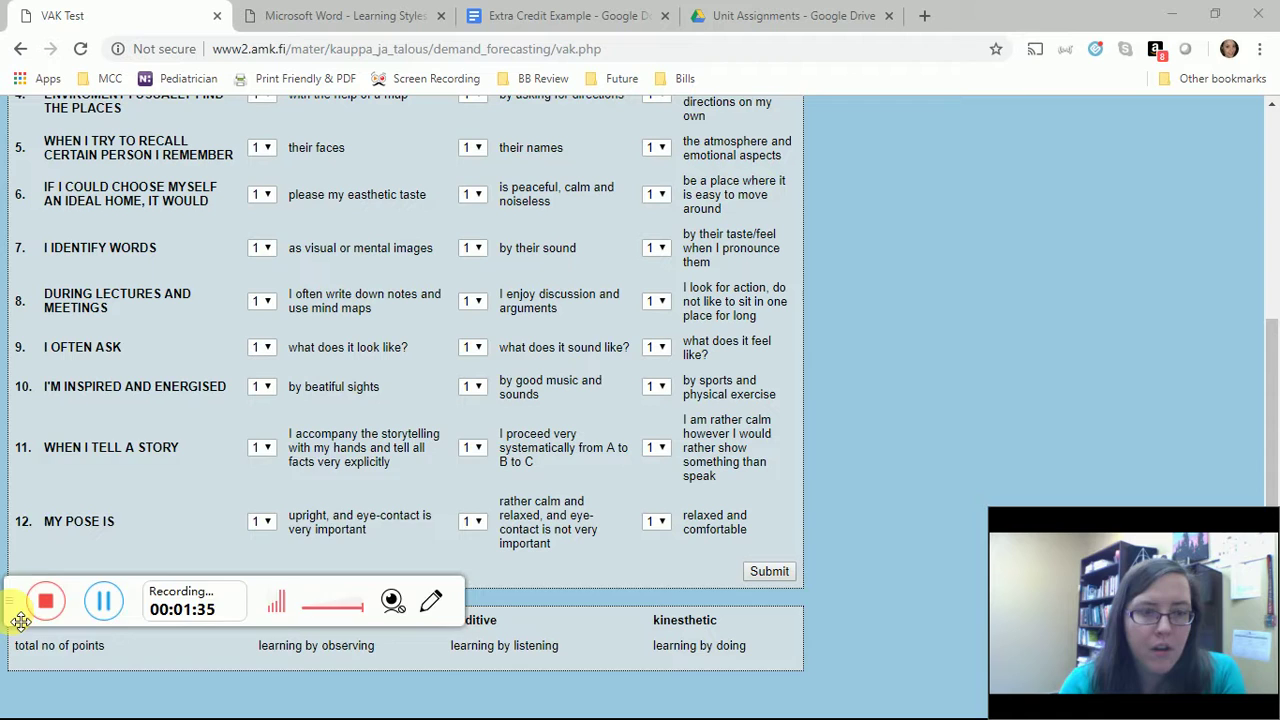
drag(14, 614, 30, 680)
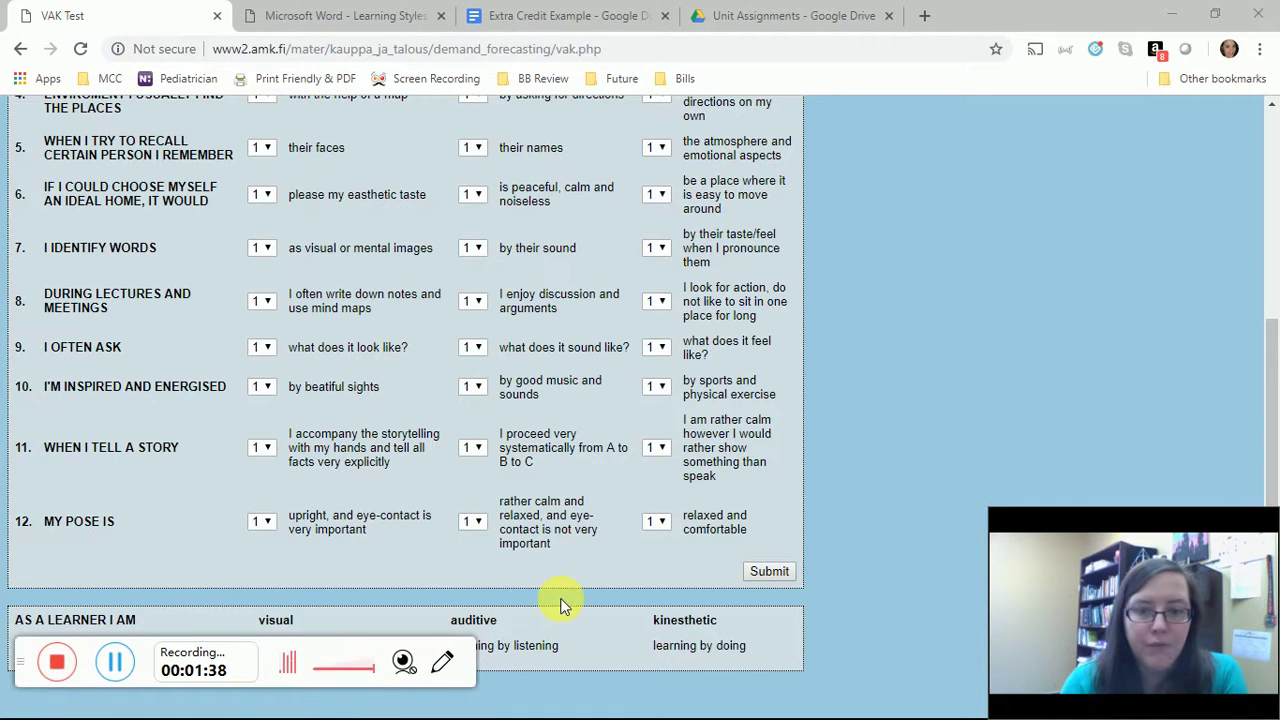
click(769, 573)
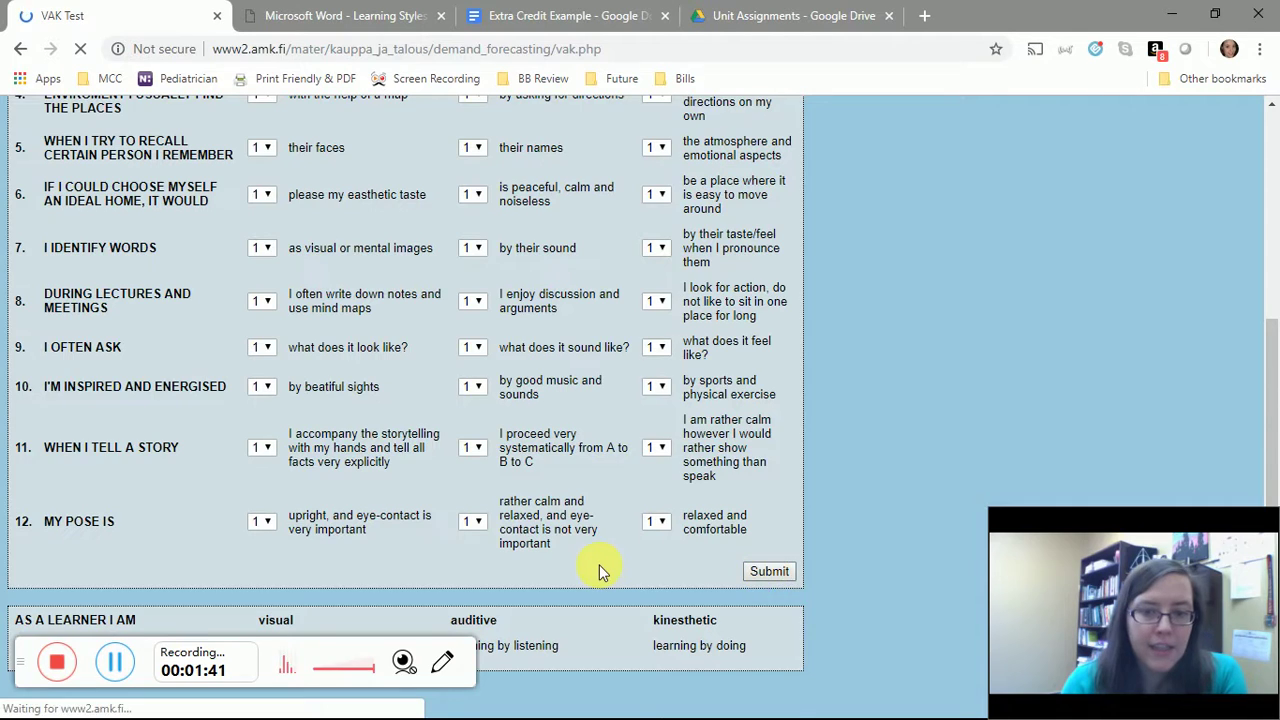
scroll(599, 564, down, 5)
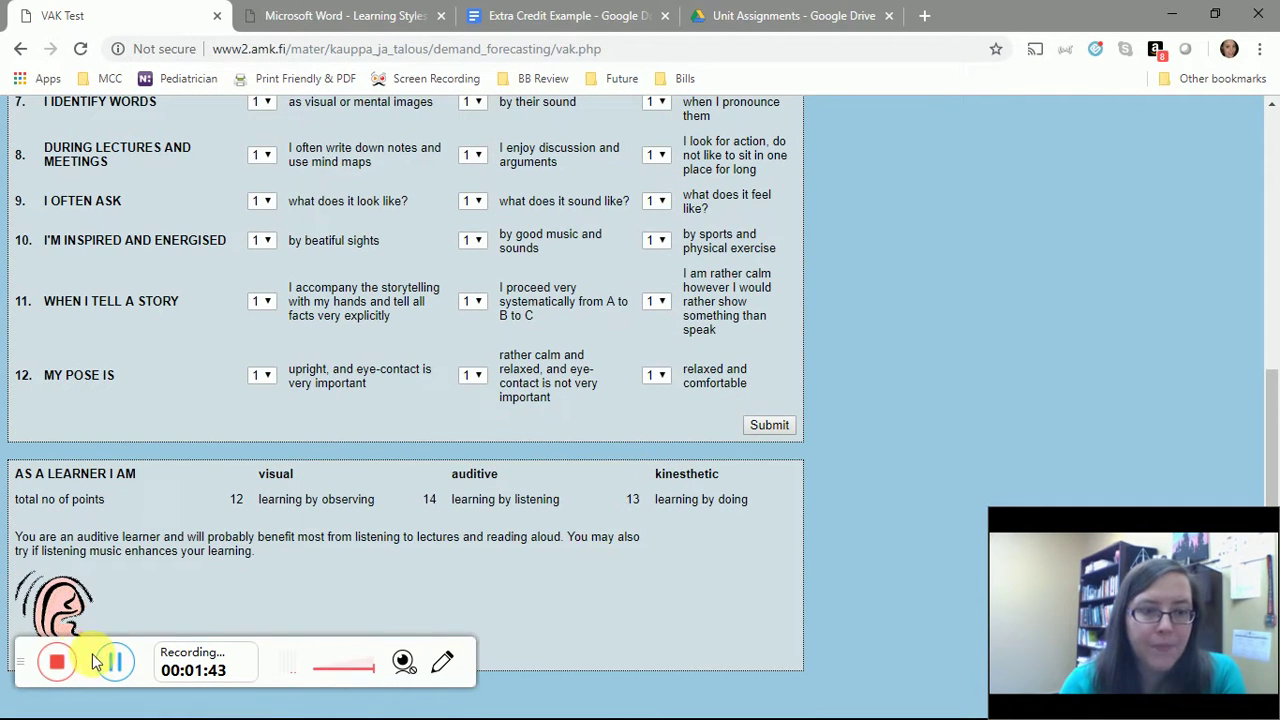
drag(20, 662, 38, 395)
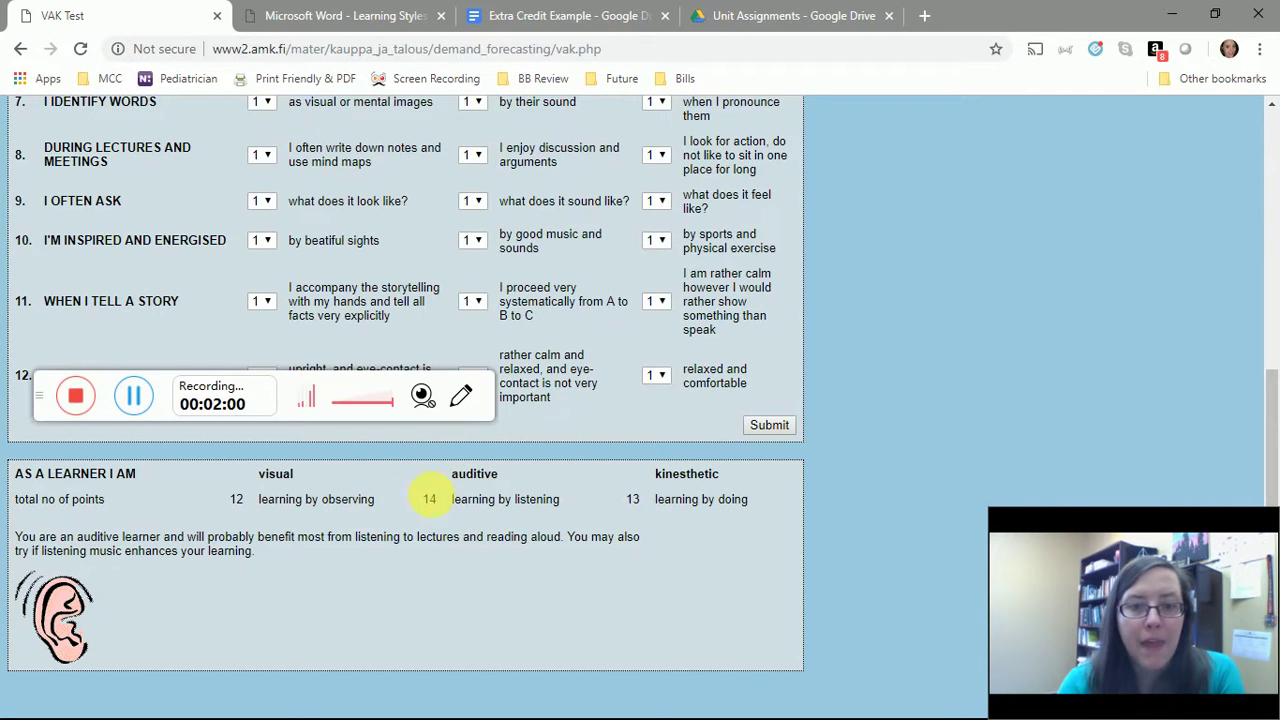
drag(457, 480, 563, 508)
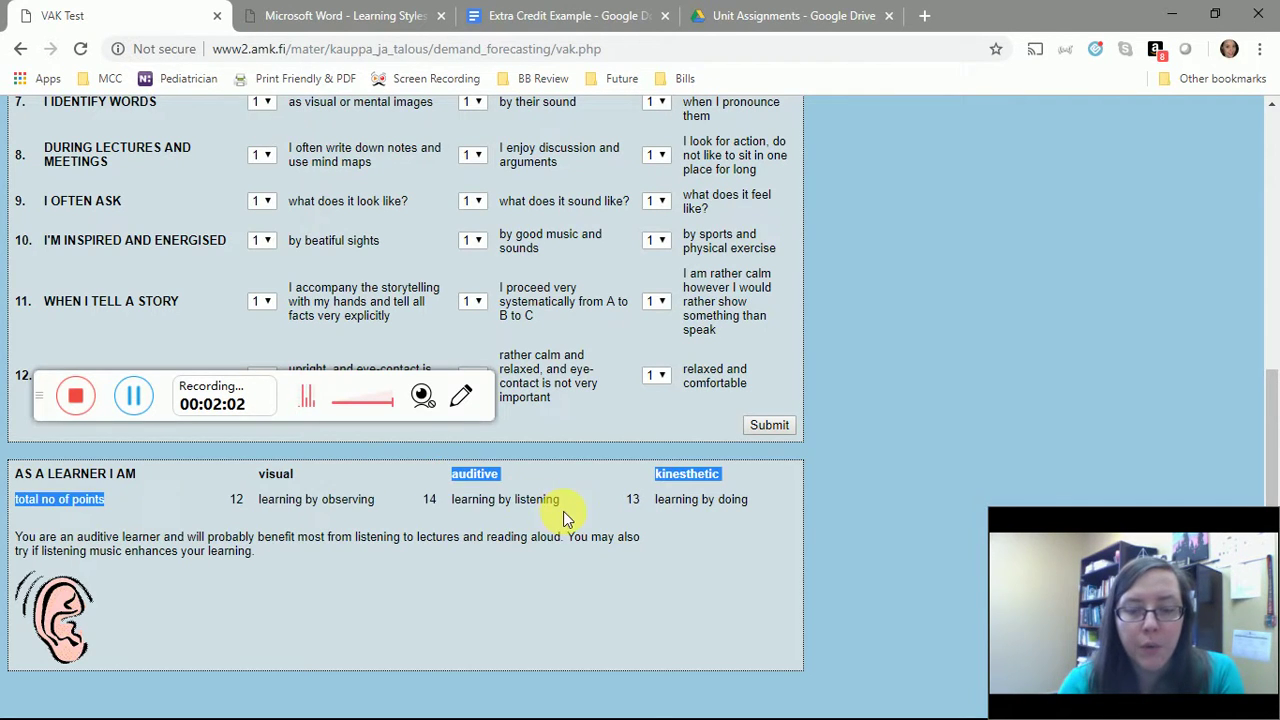
click(563, 510)
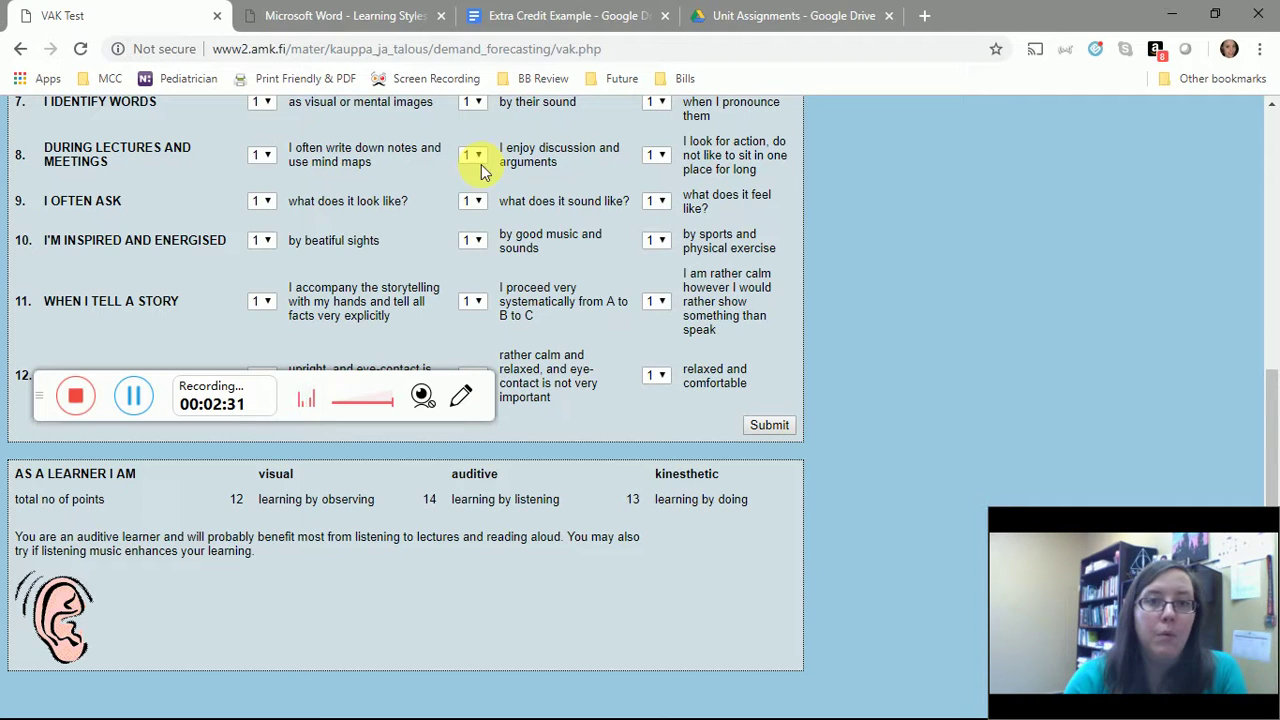
- Switch to the Learning Styles and the Writing Process handout and go to the Gathering Information section on its first page
click(310, 10)
scroll(455, 258, up, 20)
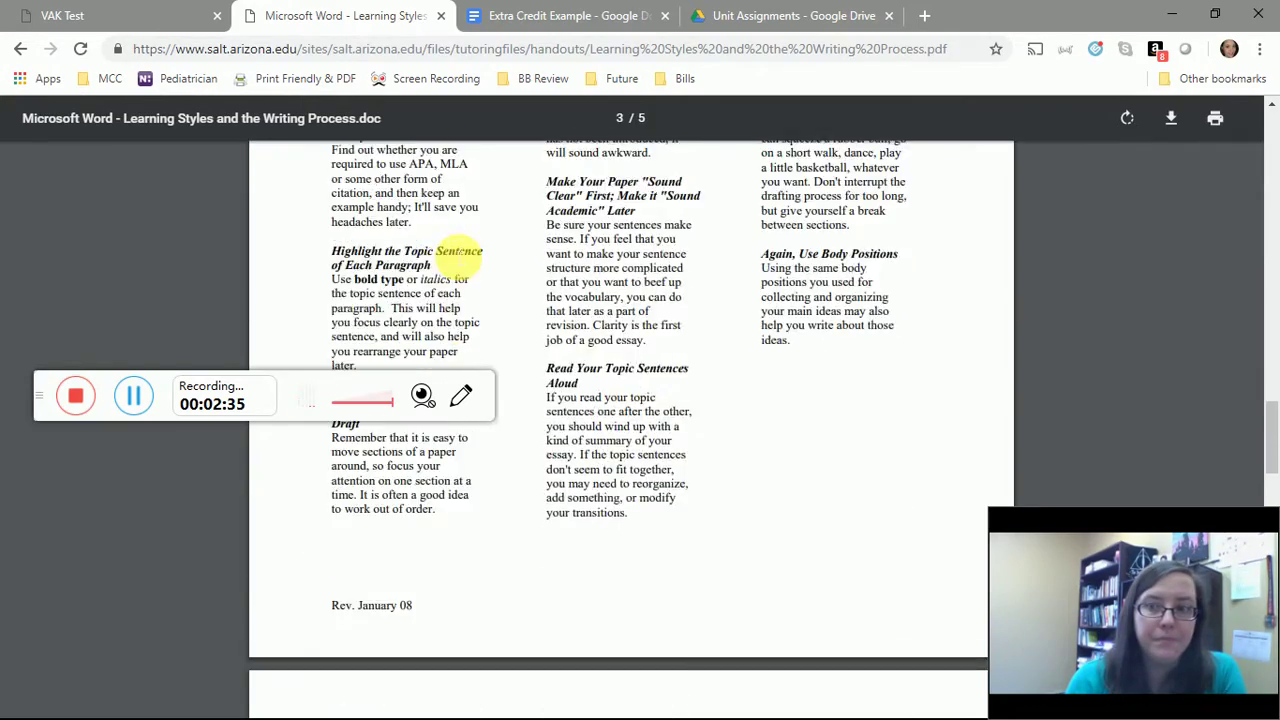
scroll(455, 258, up, 5)
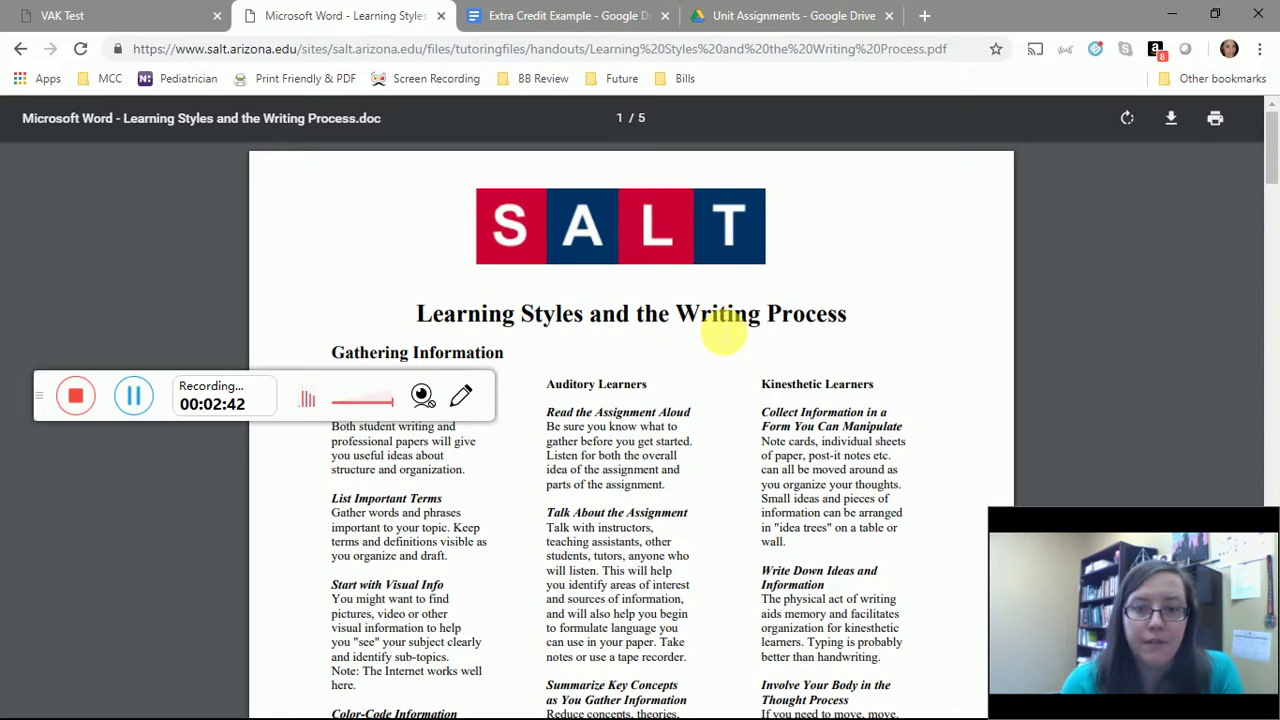
drag(40, 395, 15, 238)
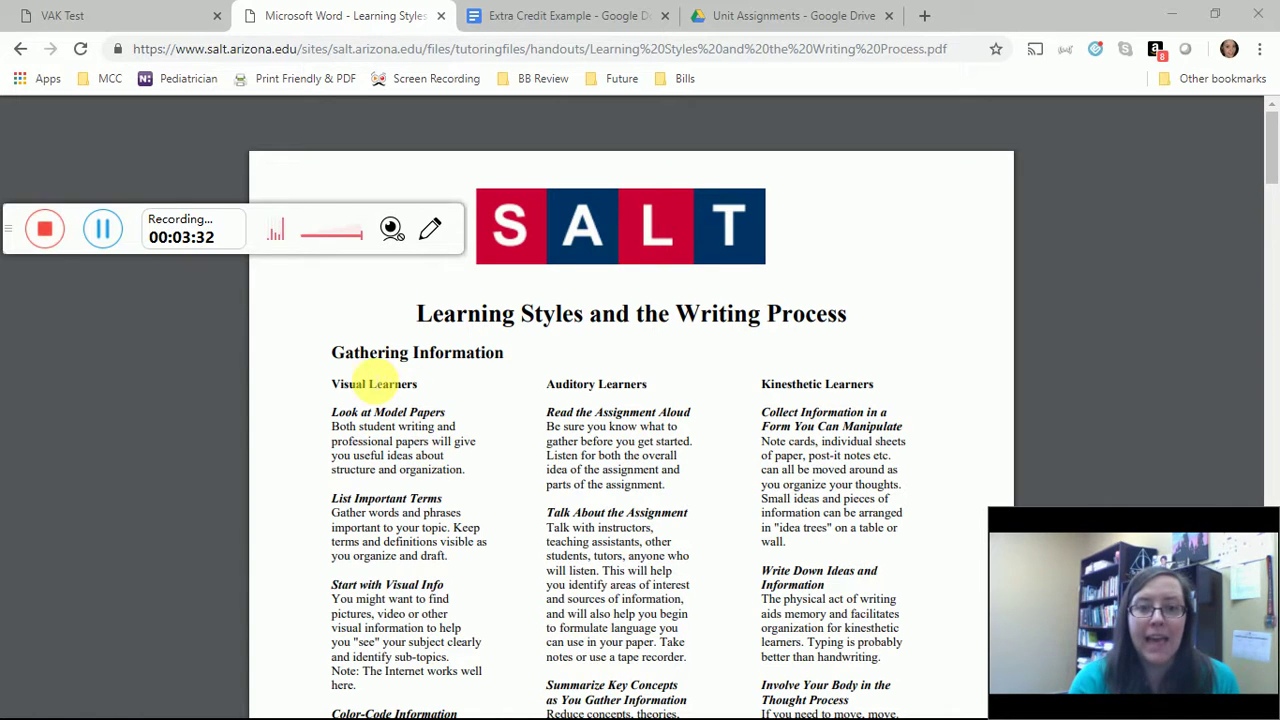
drag(334, 354, 528, 351)
click(536, 360)
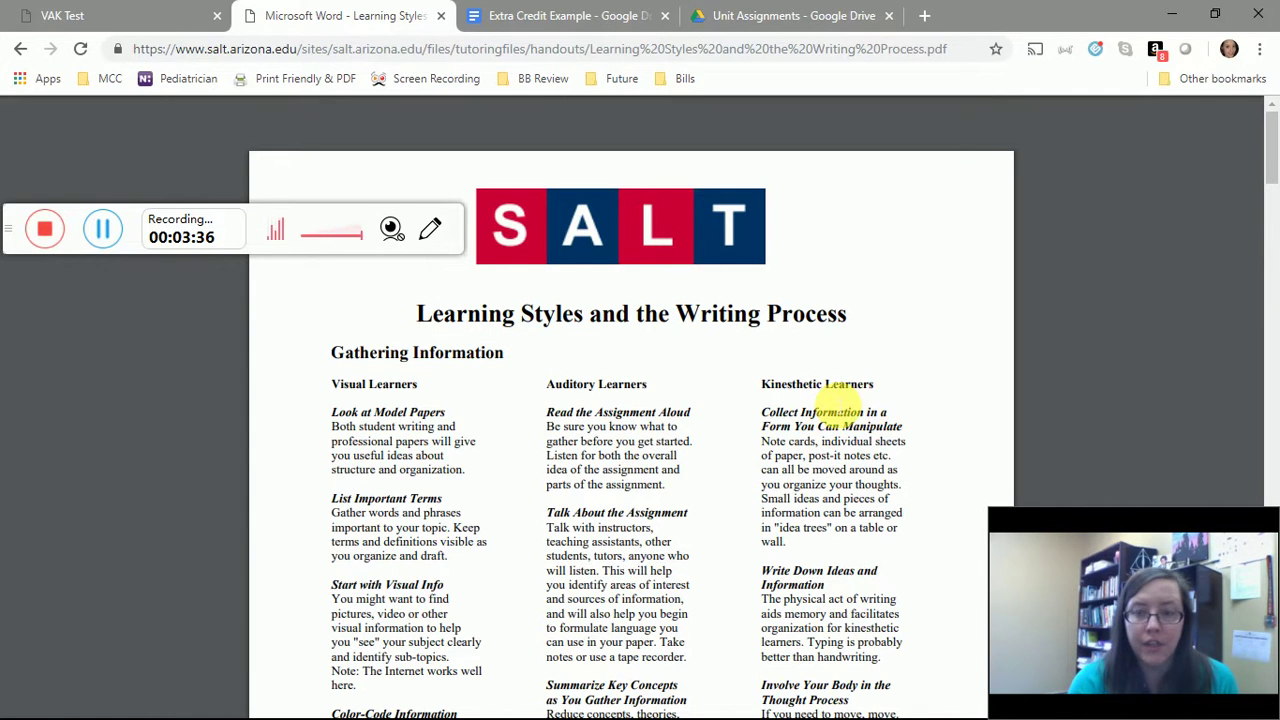
- Look through the handout's strategies for each learner type under Gathering Information, Organizing Information and Drafting
scroll(837, 390, down, 2)
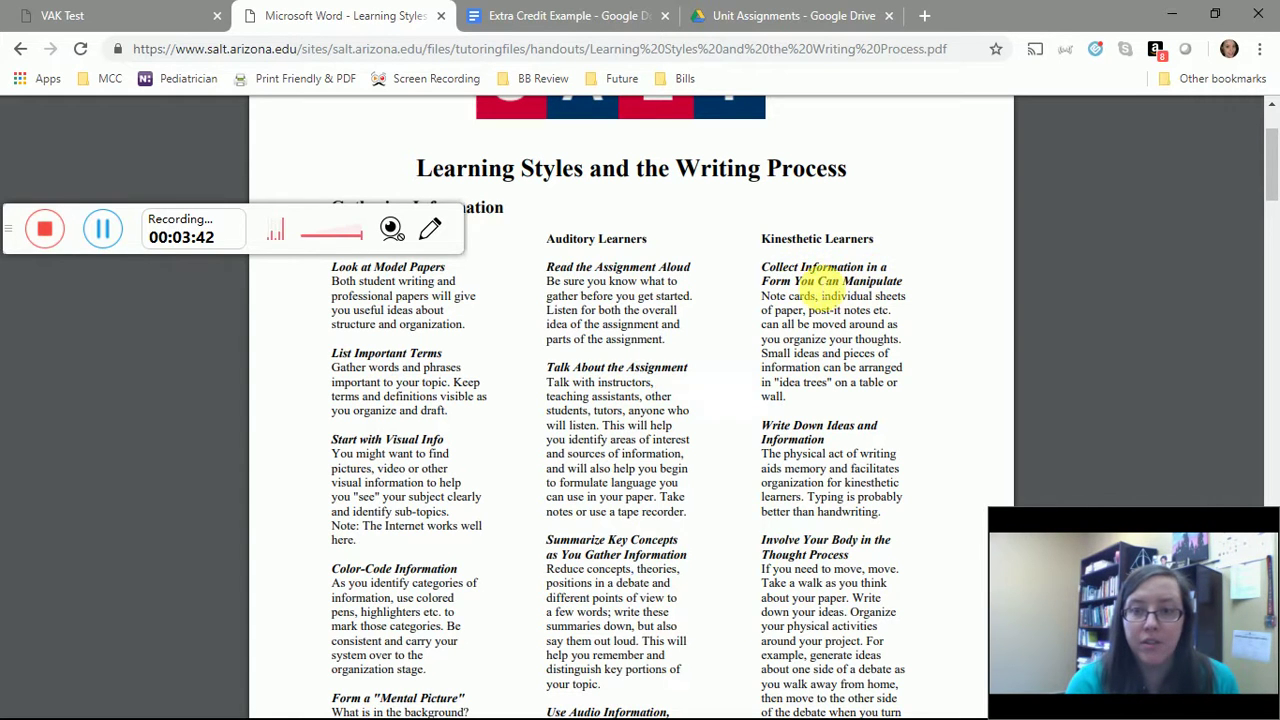
scroll(848, 292, down, 2)
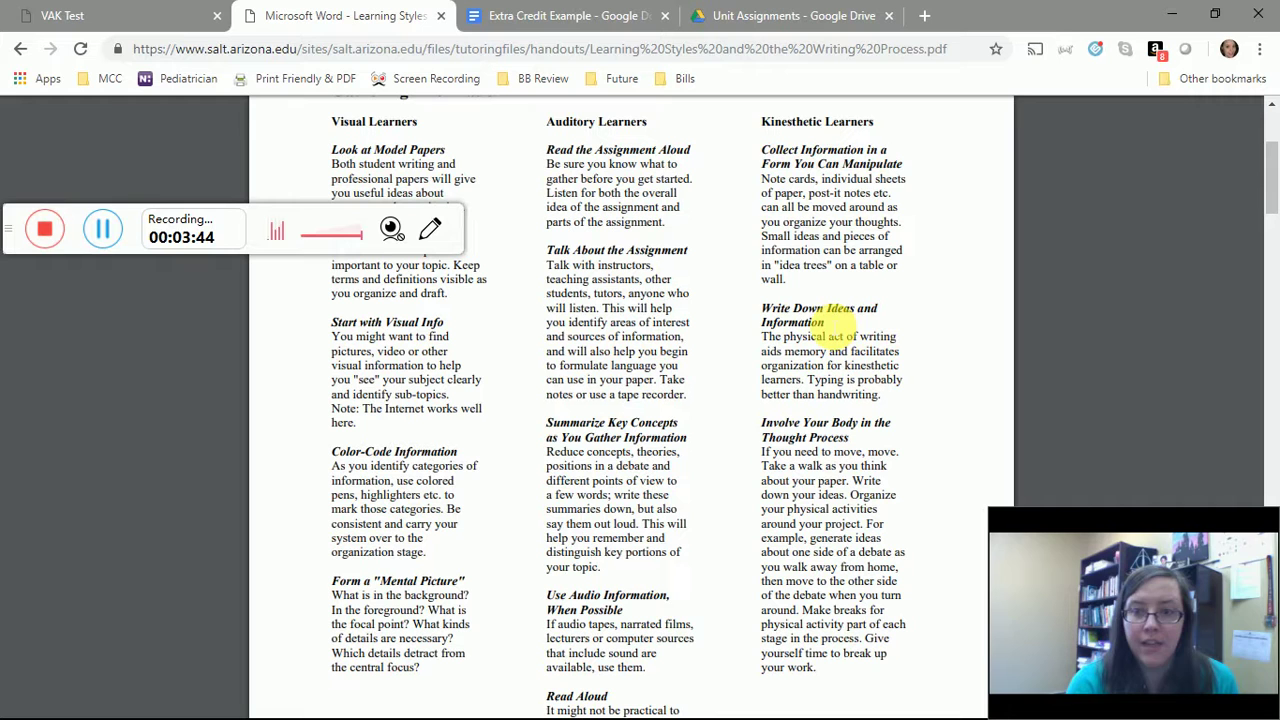
drag(833, 326, 849, 249)
click(870, 440)
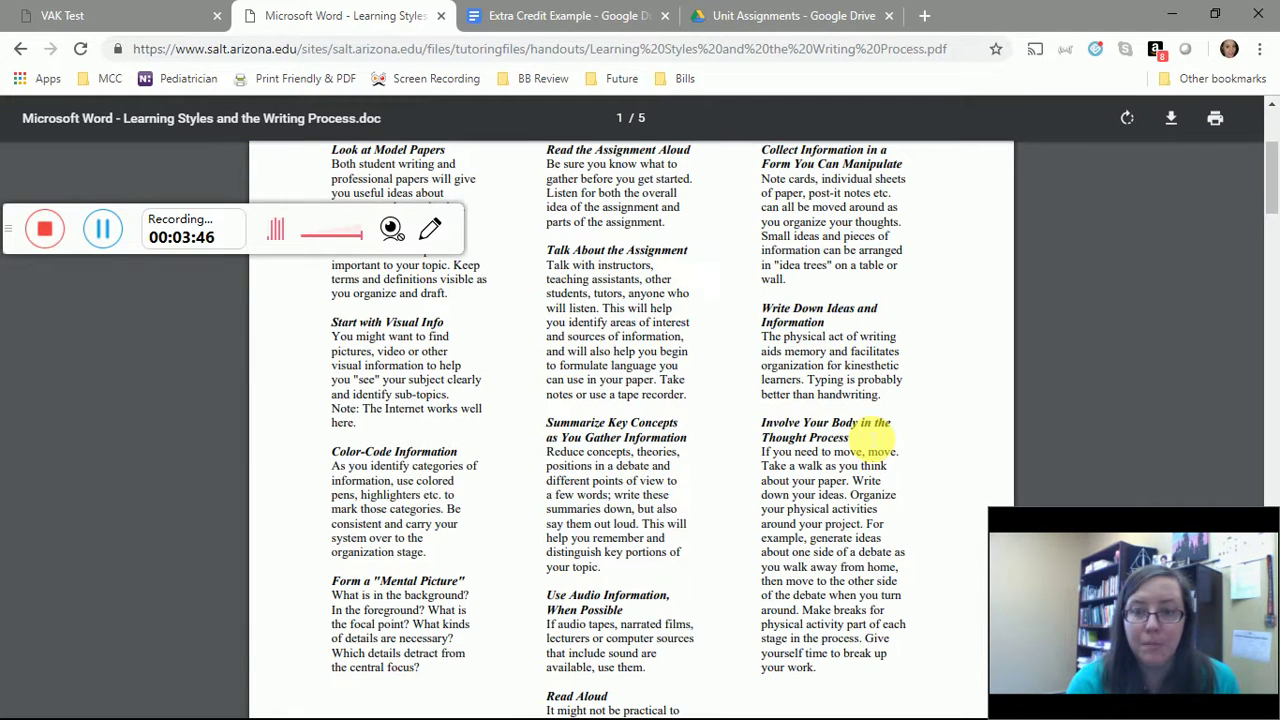
scroll(870, 440, down, 2)
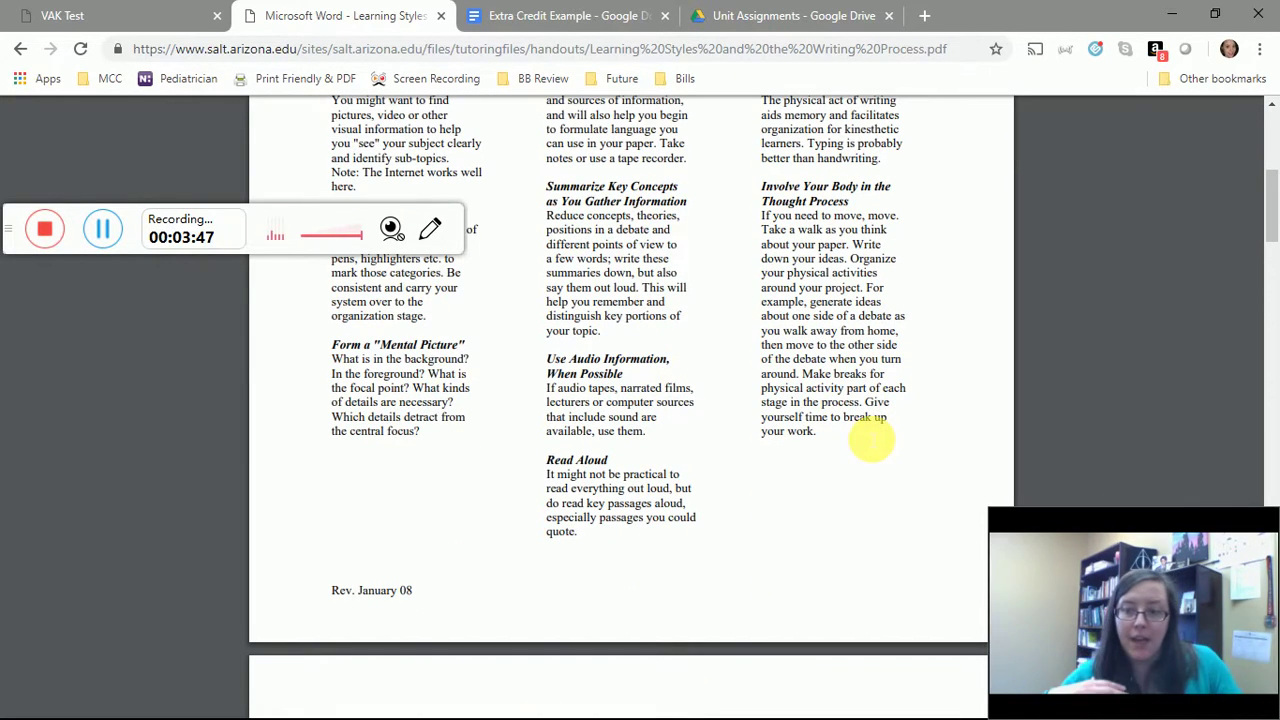
scroll(870, 440, down, 4)
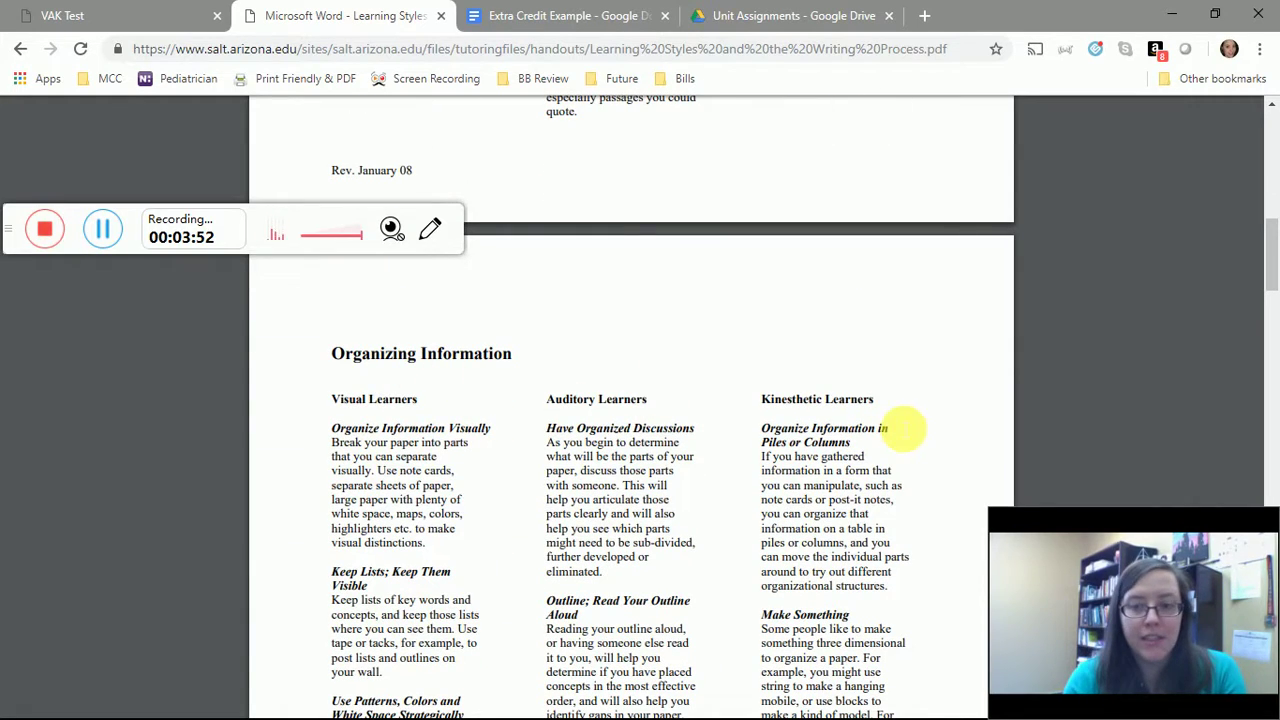
scroll(826, 450, down, 2)
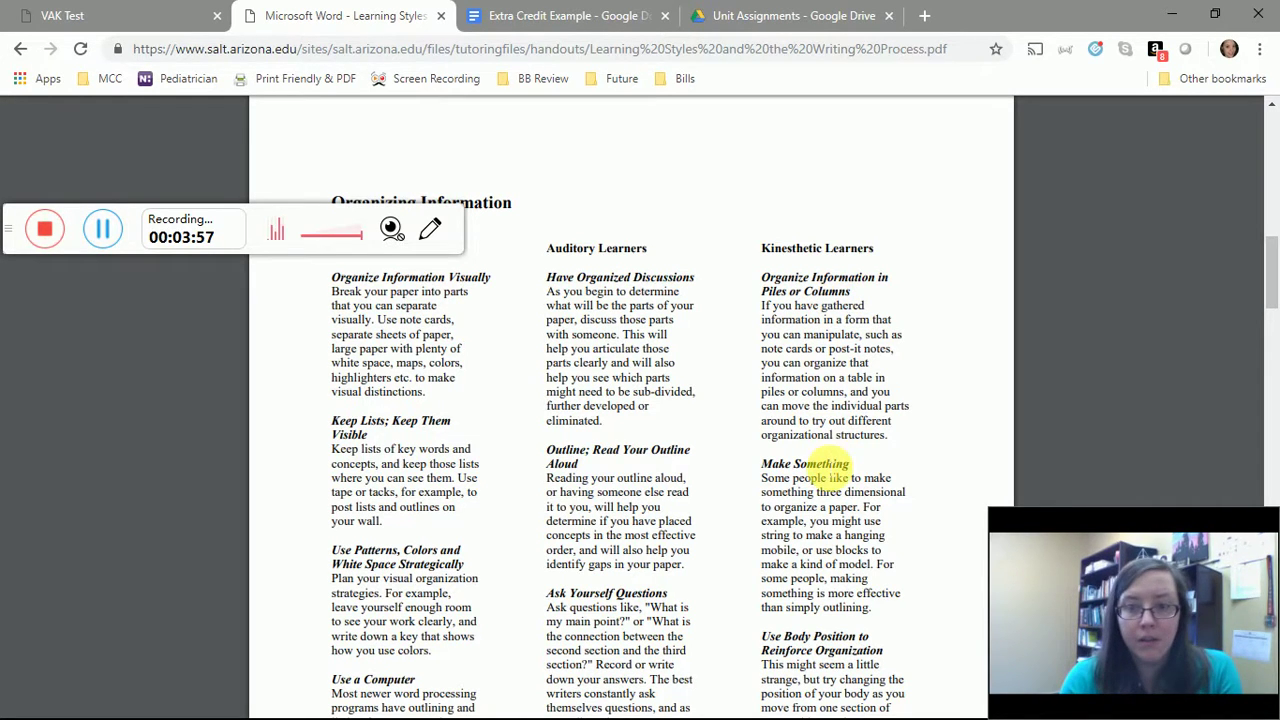
scroll(820, 472, down, 1)
scroll(820, 472, down, 3)
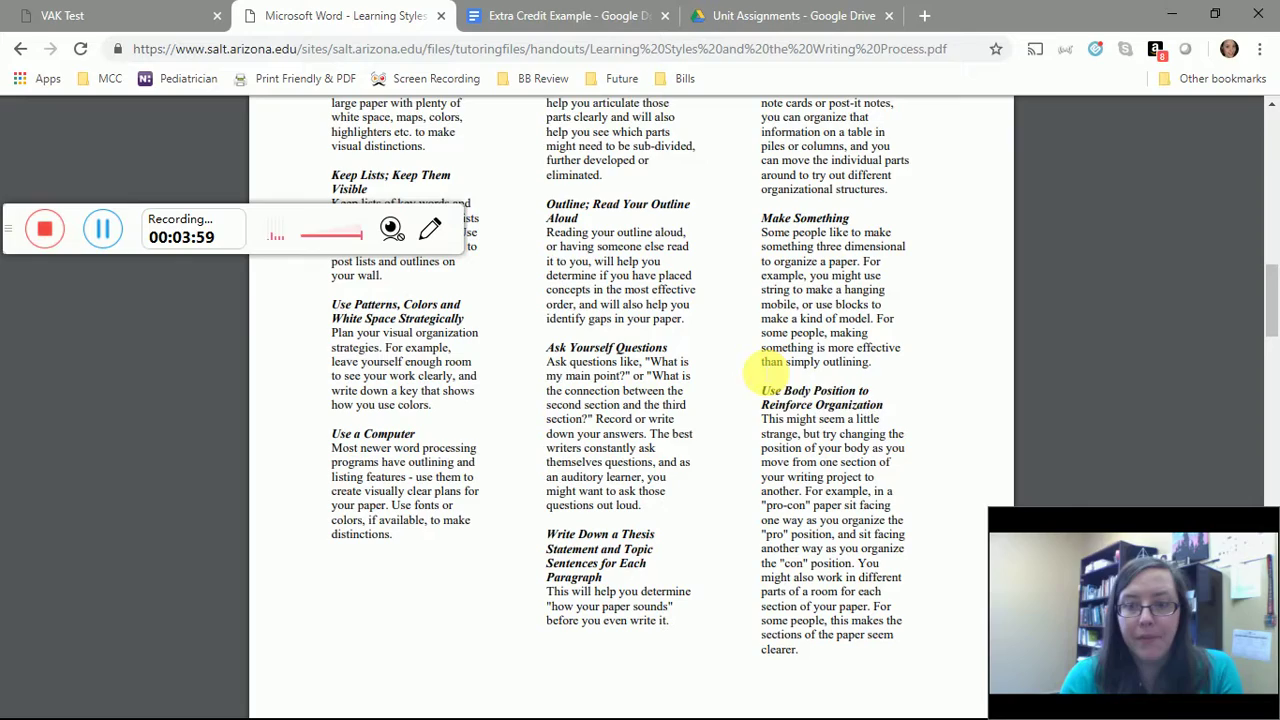
scroll(828, 438, down, 9)
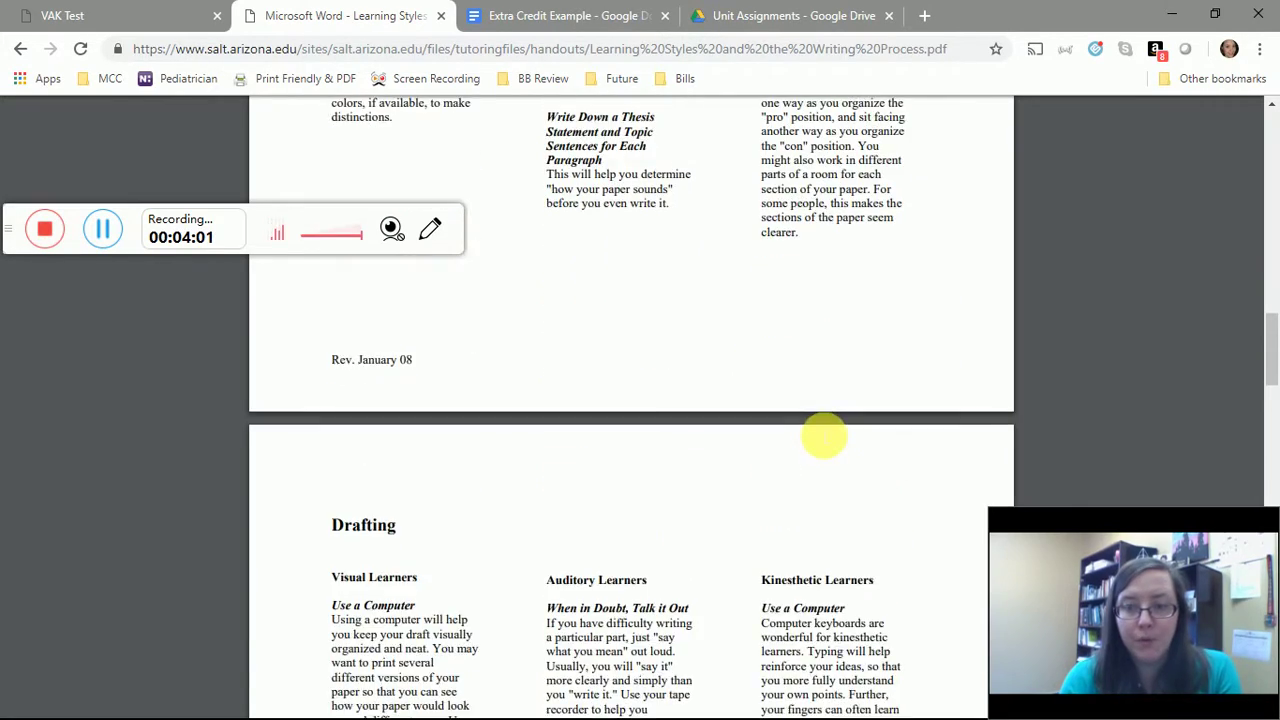
scroll(830, 440, up, 1)
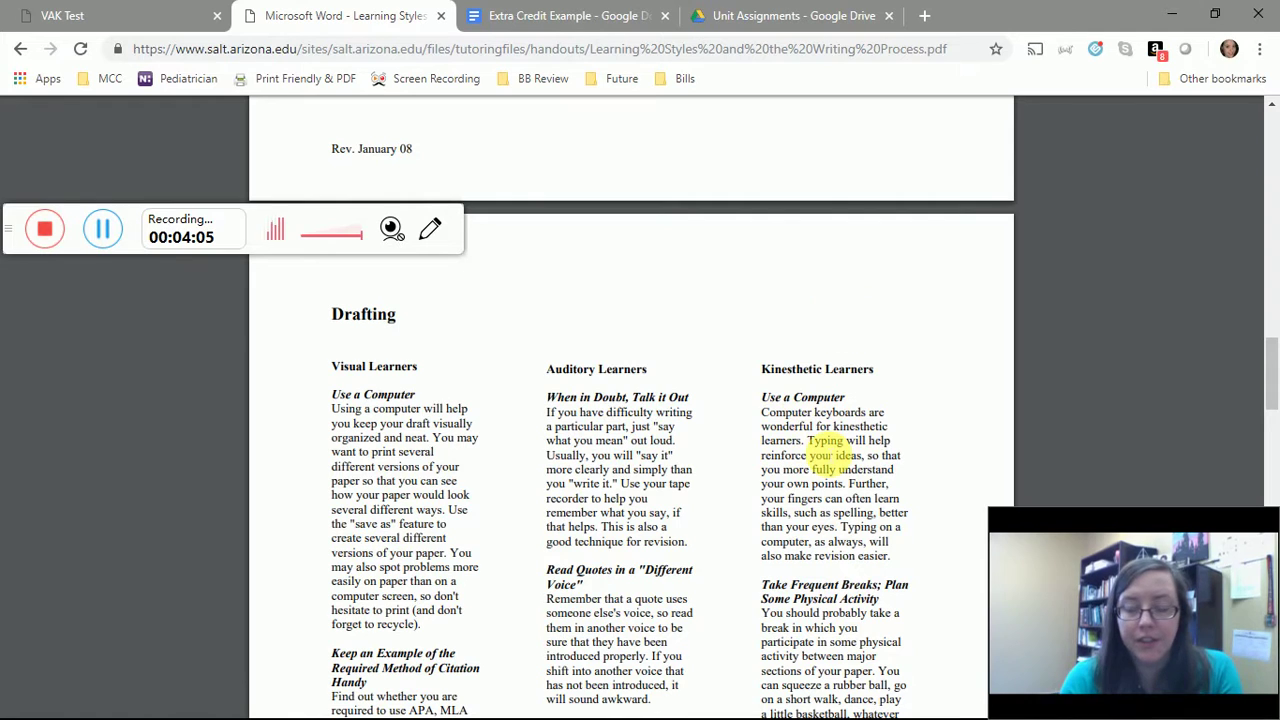
scroll(790, 425, down, 3)
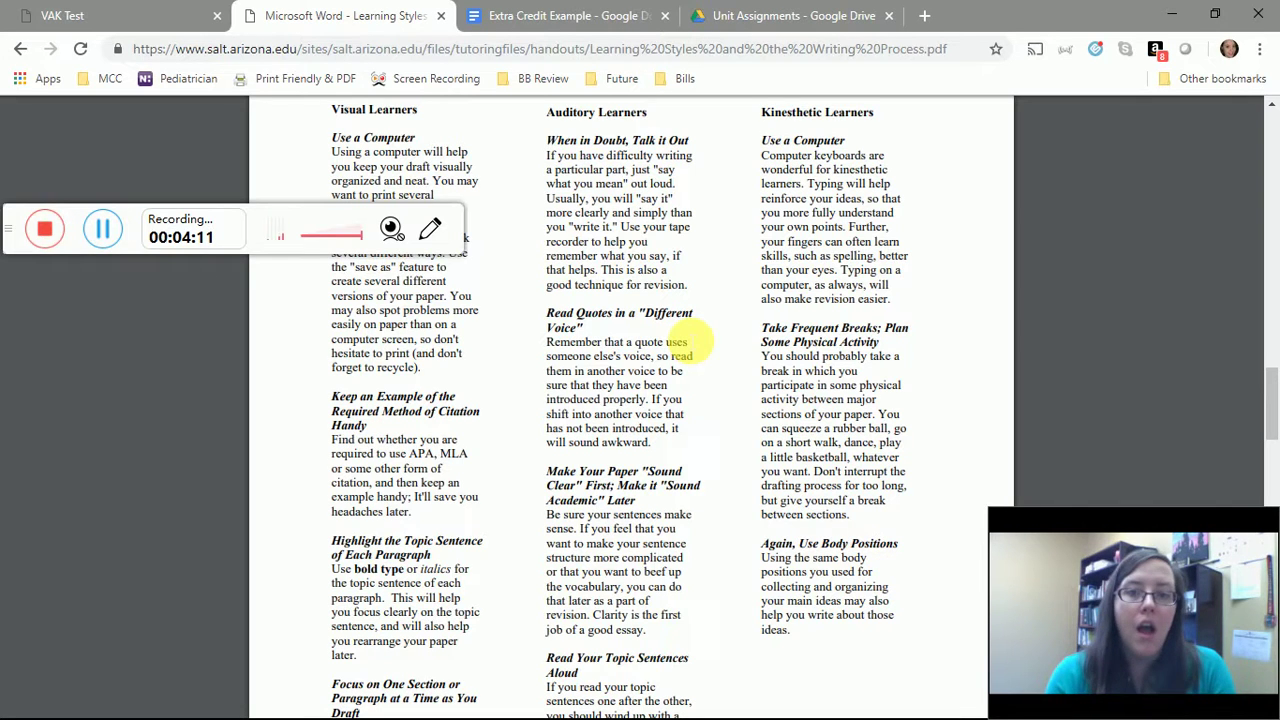
- Switch to the Extra Credit Example document and view its heading and the start of the learning style table
click(500, 15)
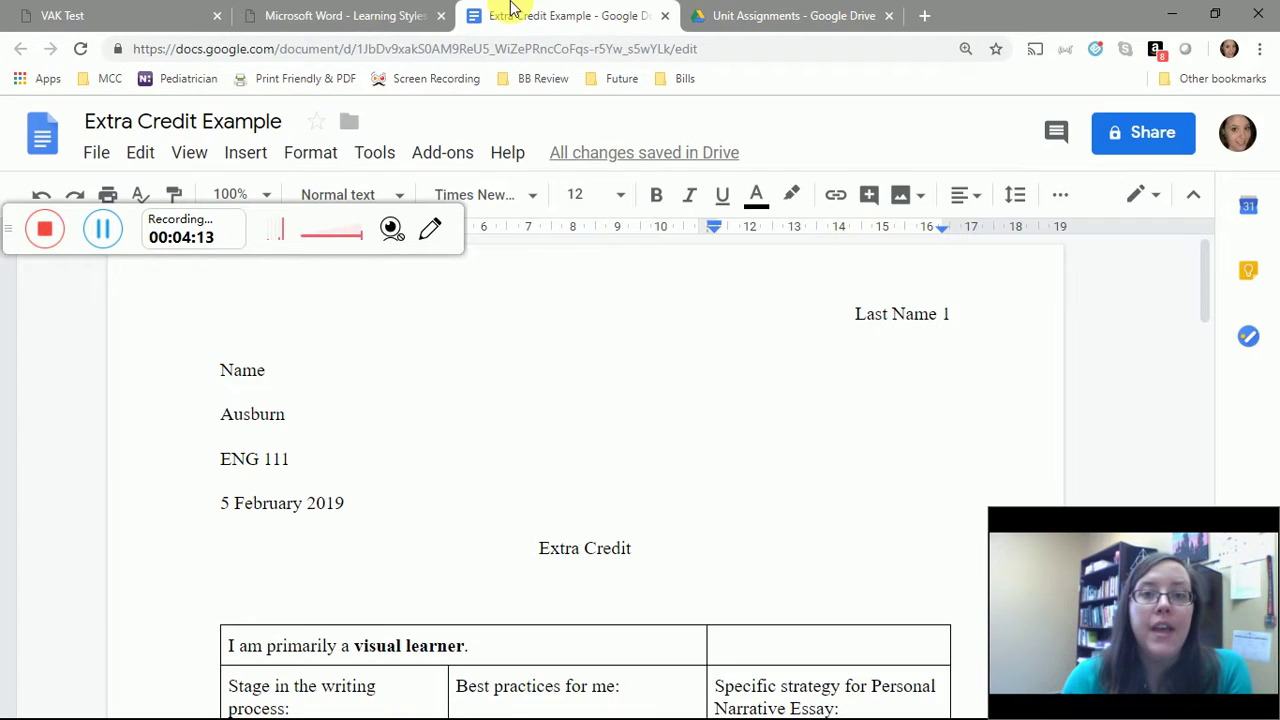
scroll(628, 380, down, 1)
scroll(628, 380, up, 1)
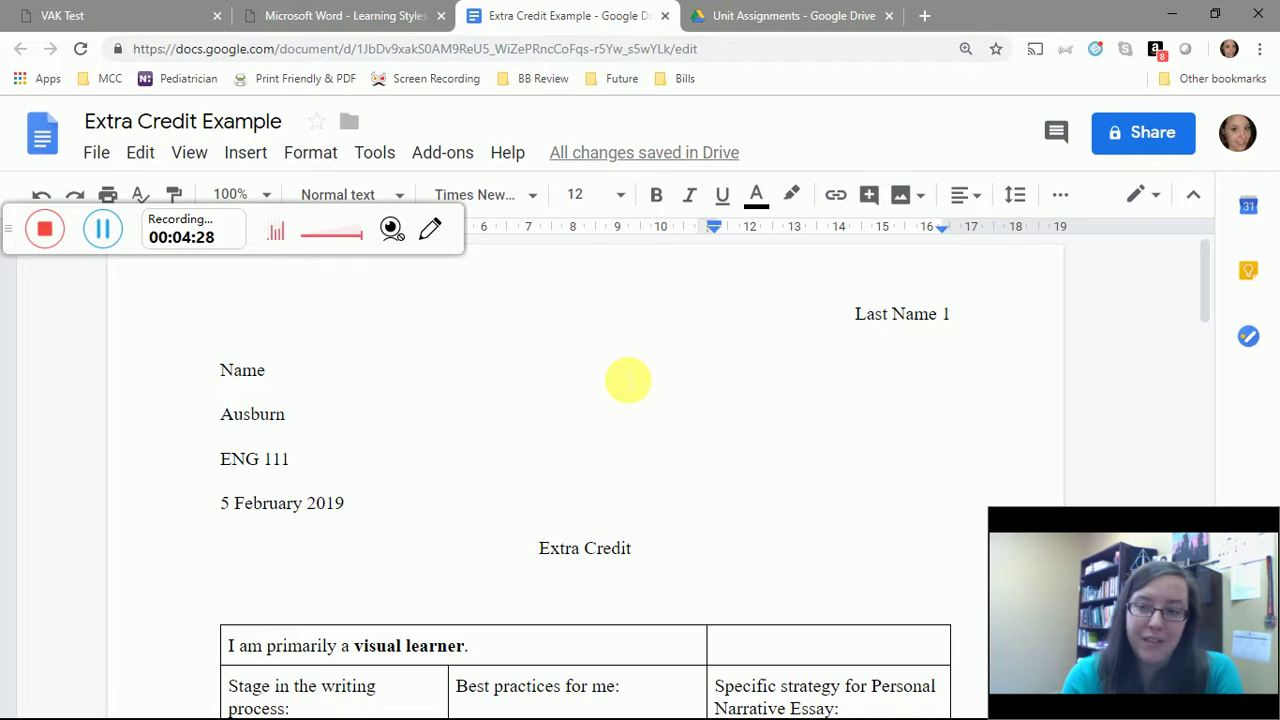
- Glance at the Learning Styles handout, return to the Extra Credit Example and view the first rows of its learning style table
click(350, 15)
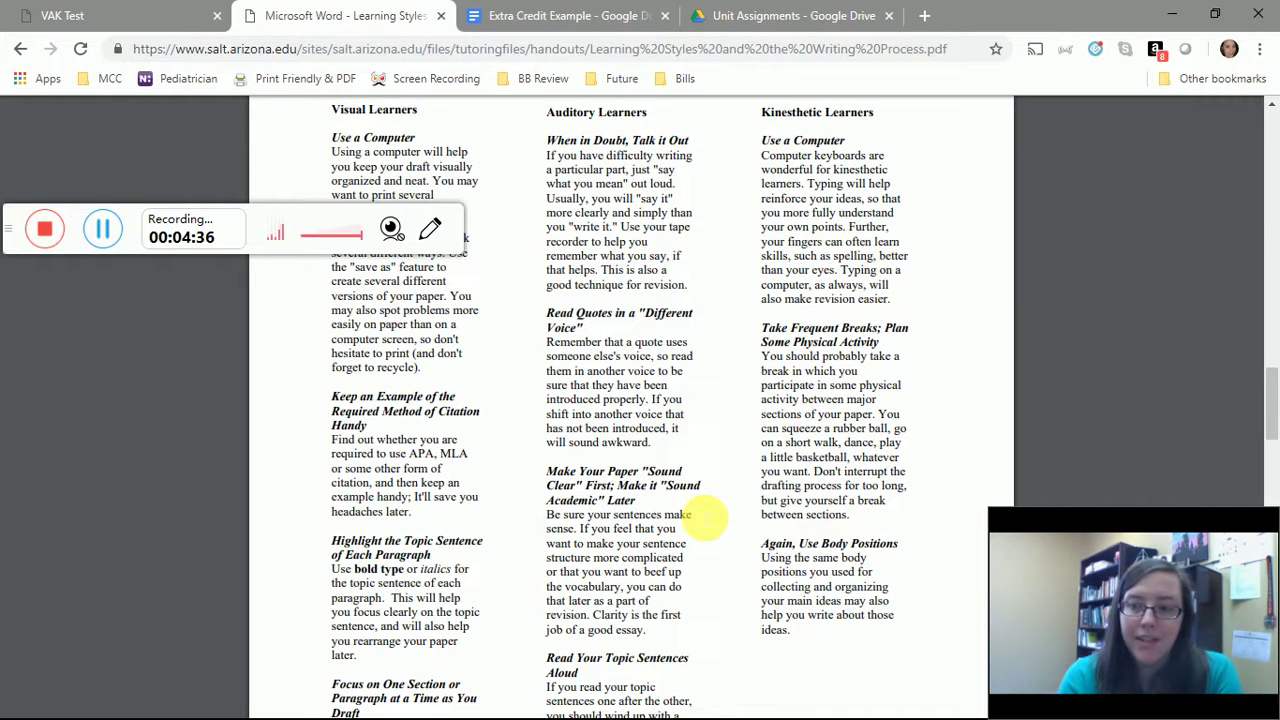
click(556, 15)
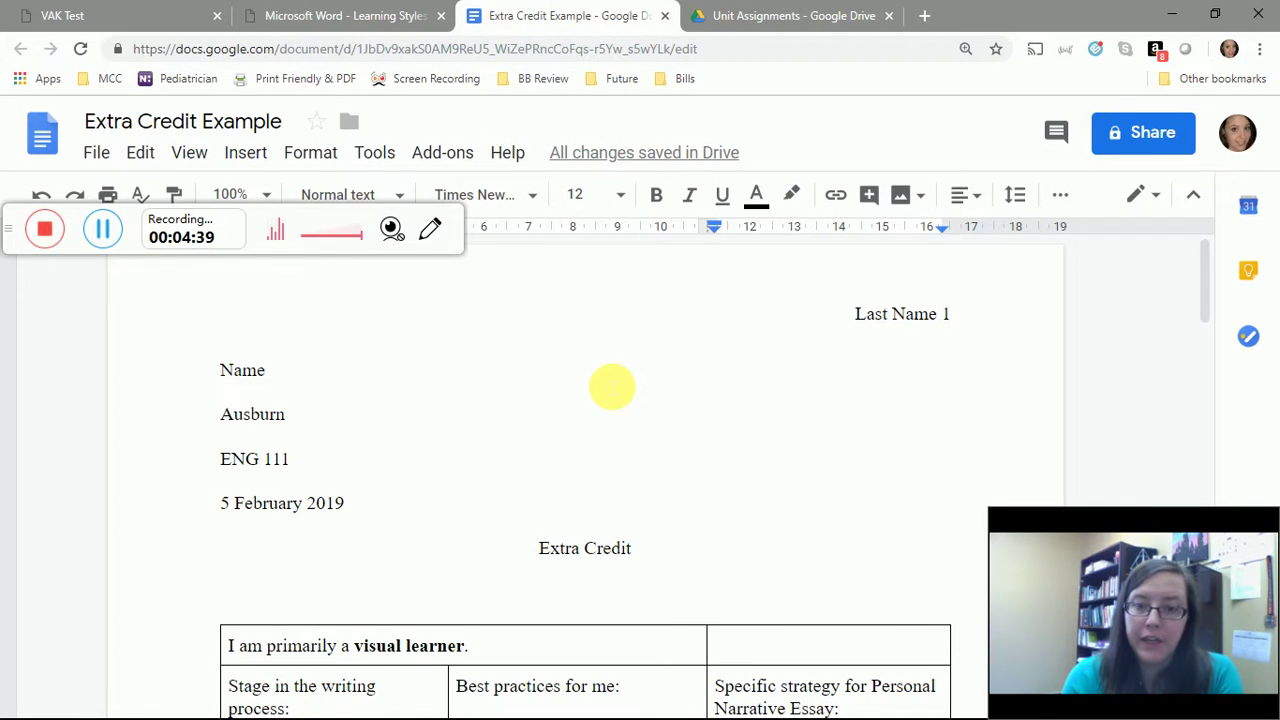
scroll(612, 386, down, 5)
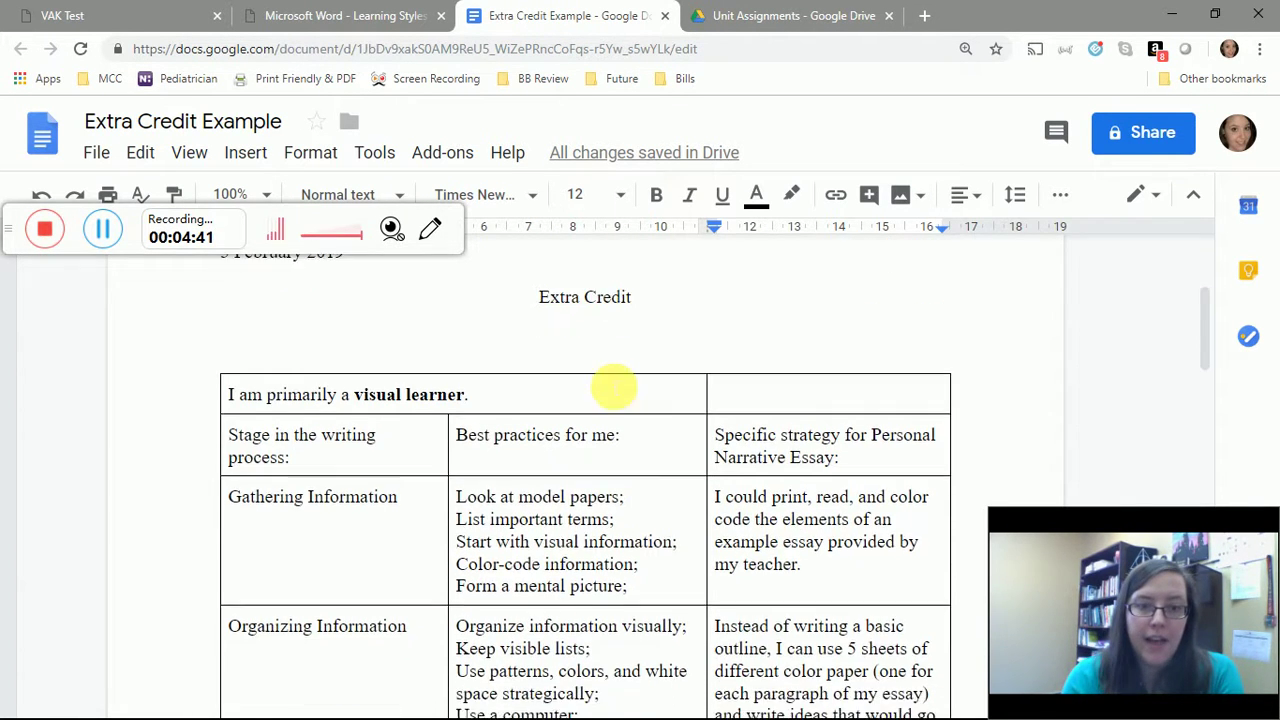
scroll(612, 386, down, 1)
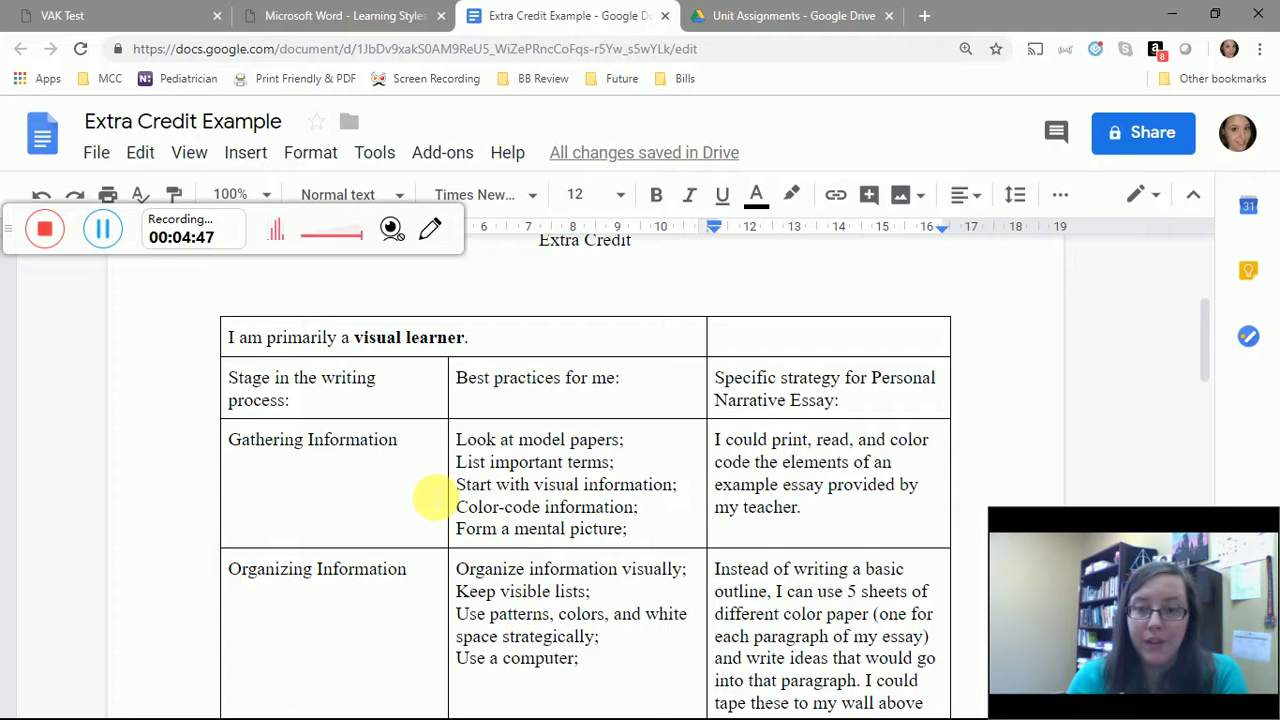
scroll(432, 497, up, 2)
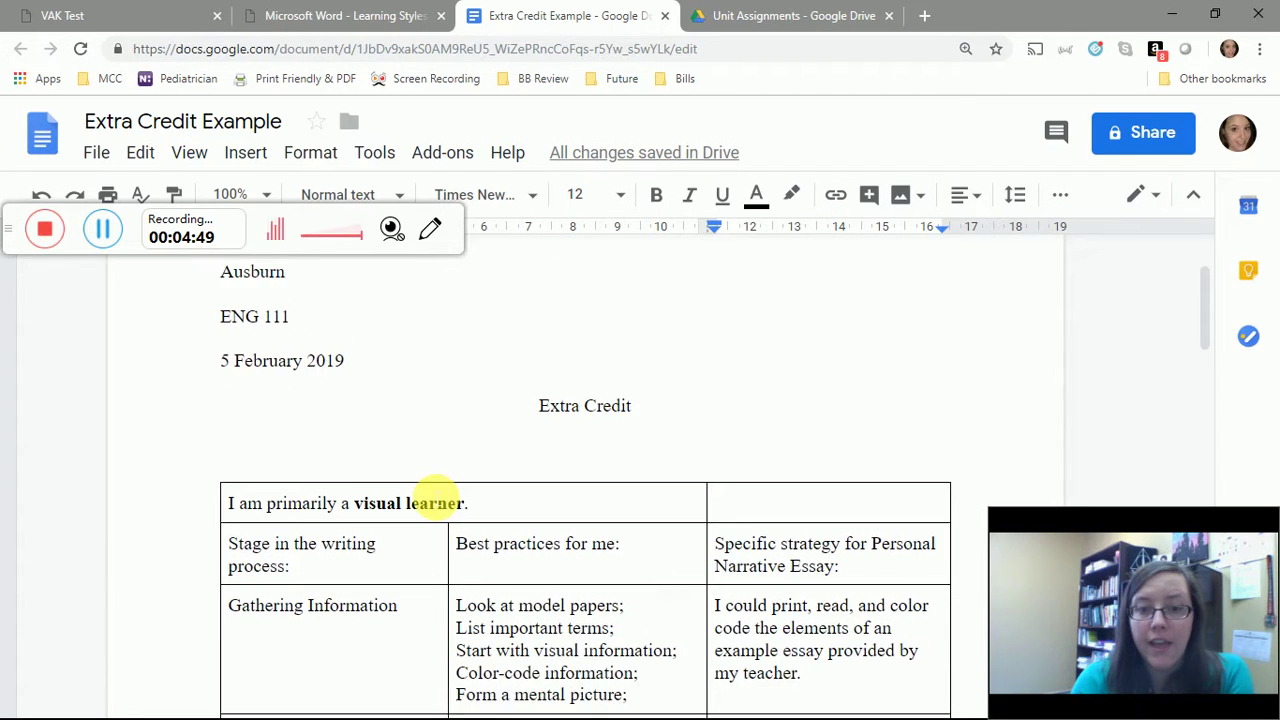
scroll(432, 497, down, 3)
scroll(432, 497, up, 2)
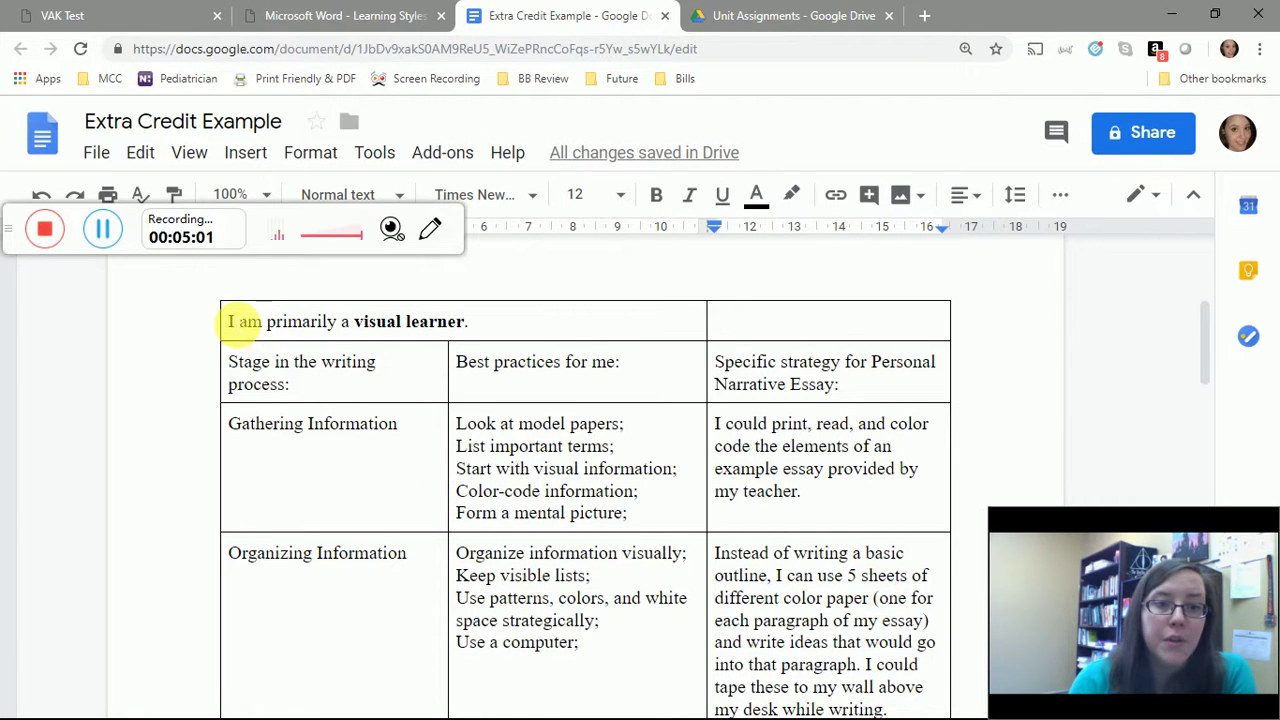
- Highlight the sentence naming the primary learning style, and point out the writing stages in the table's first column
drag(232, 321, 471, 329)
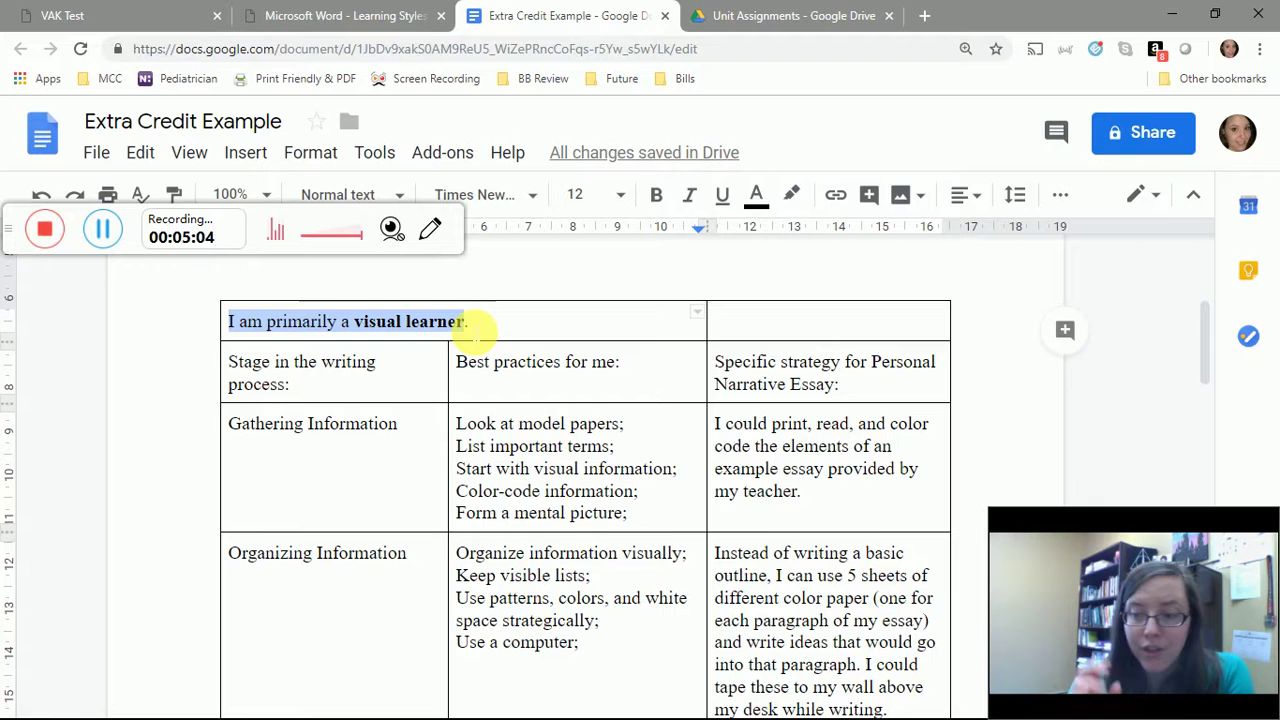
click(468, 323)
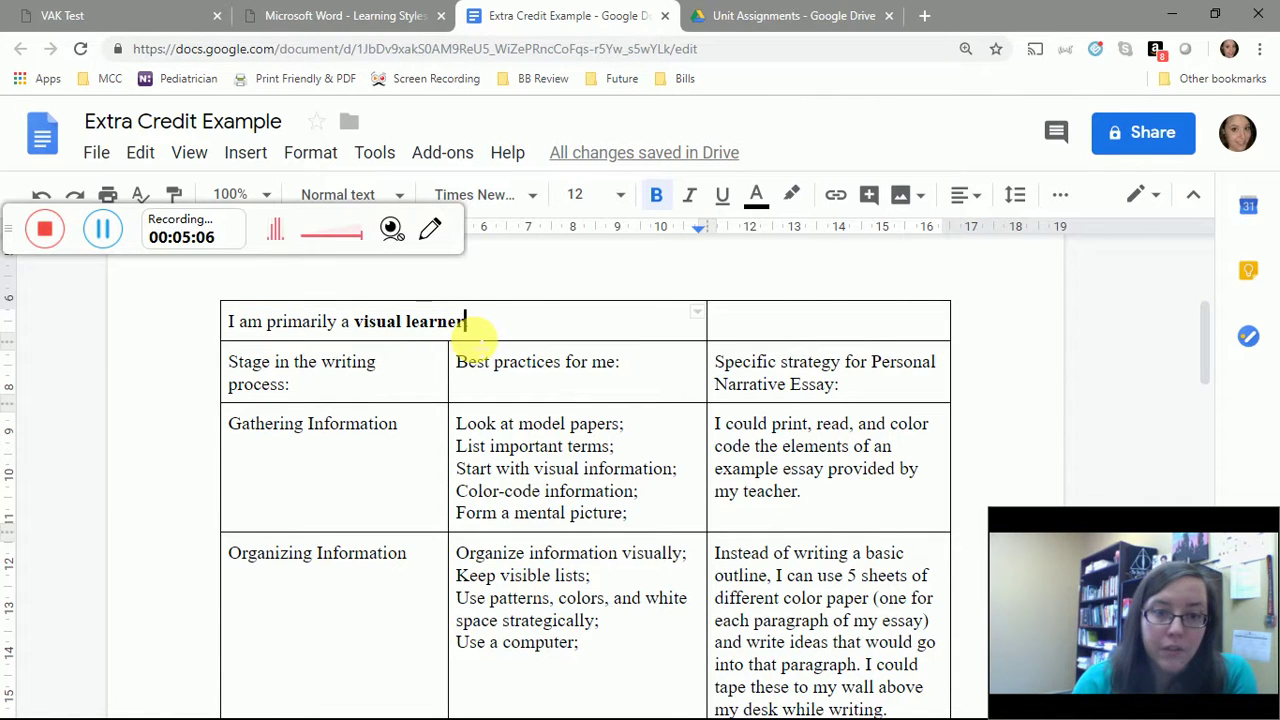
text(.)
drag(230, 362, 380, 457)
click(380, 455)
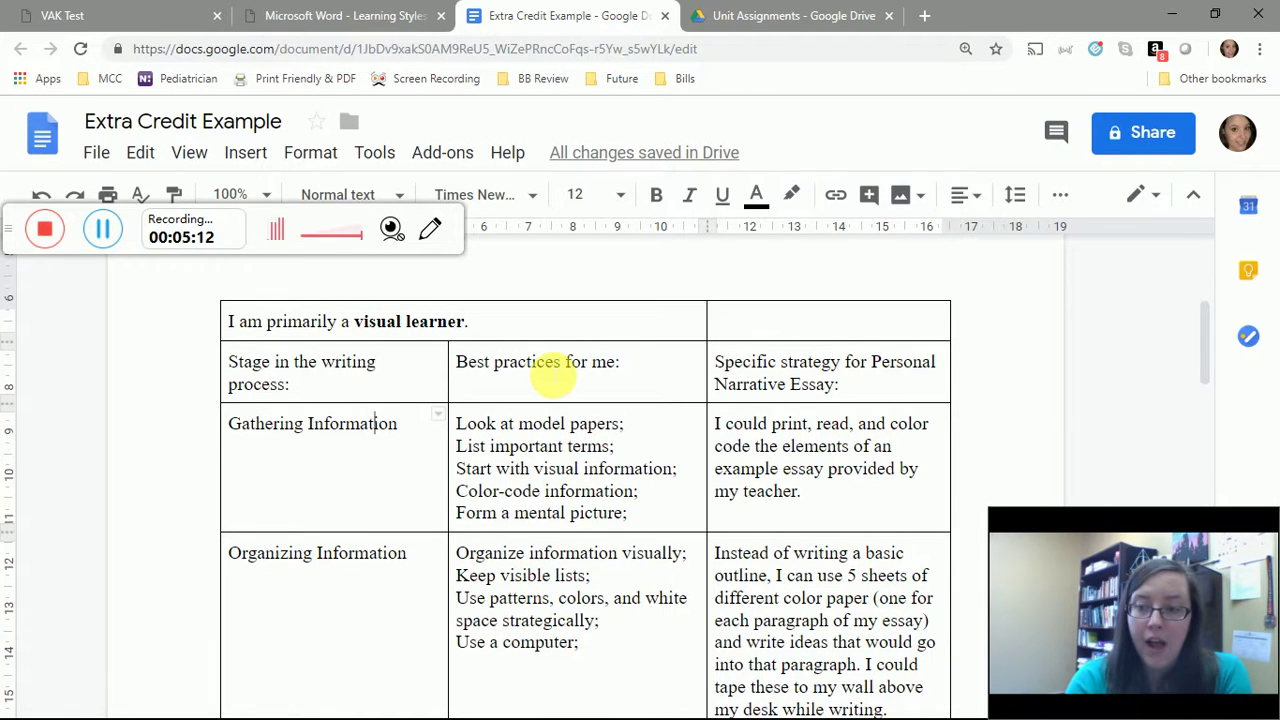
- Check the handout again, return to the example and look through the best practices listed for each writing stage
click(405, 14)
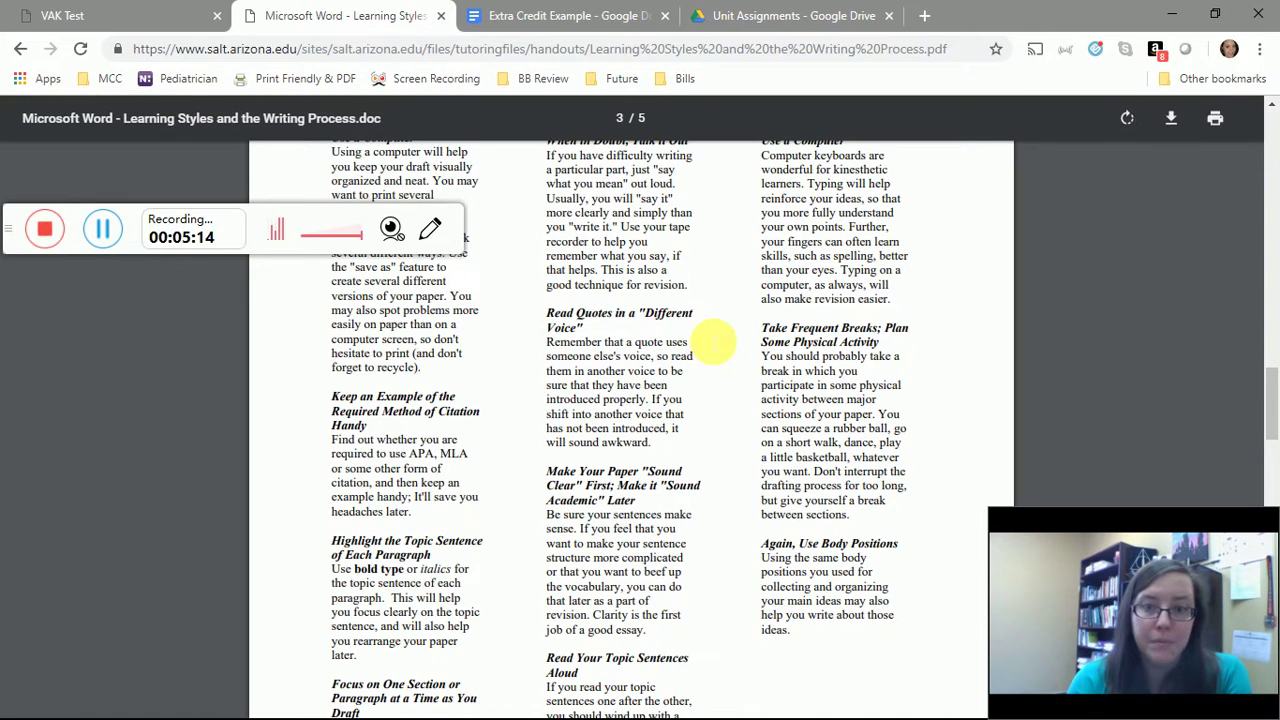
click(590, 14)
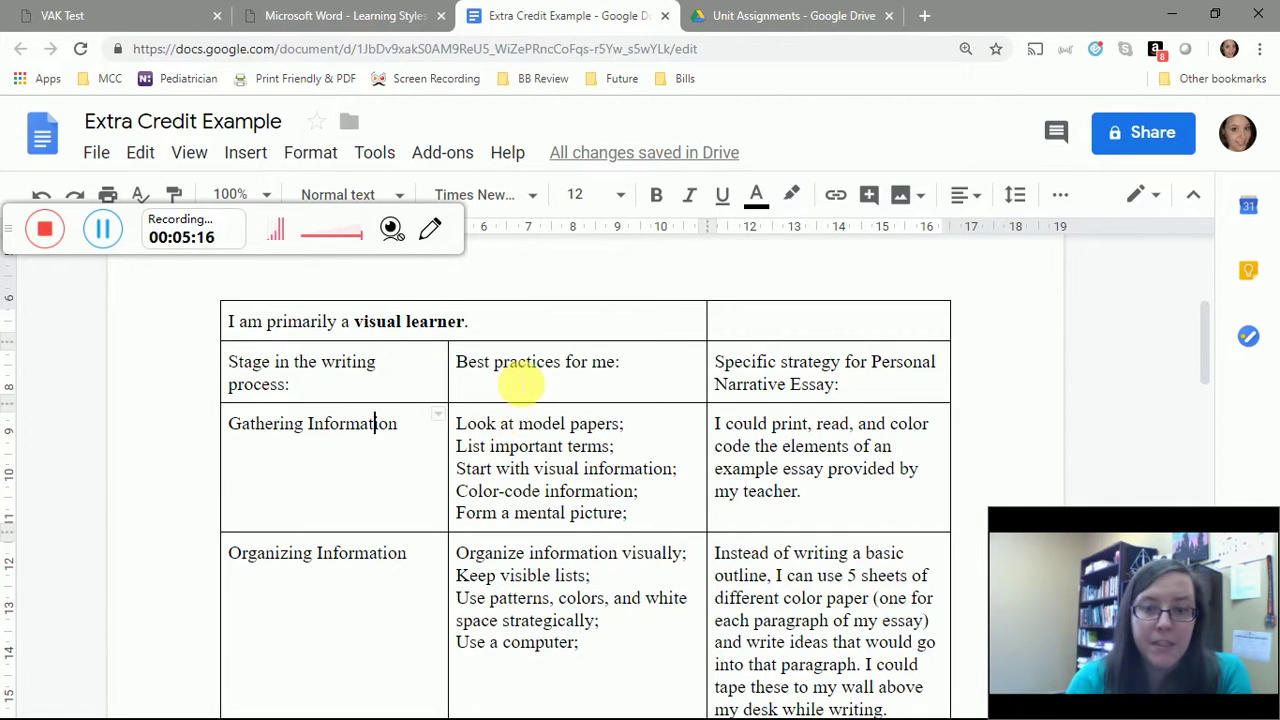
scroll(528, 449, down, 2)
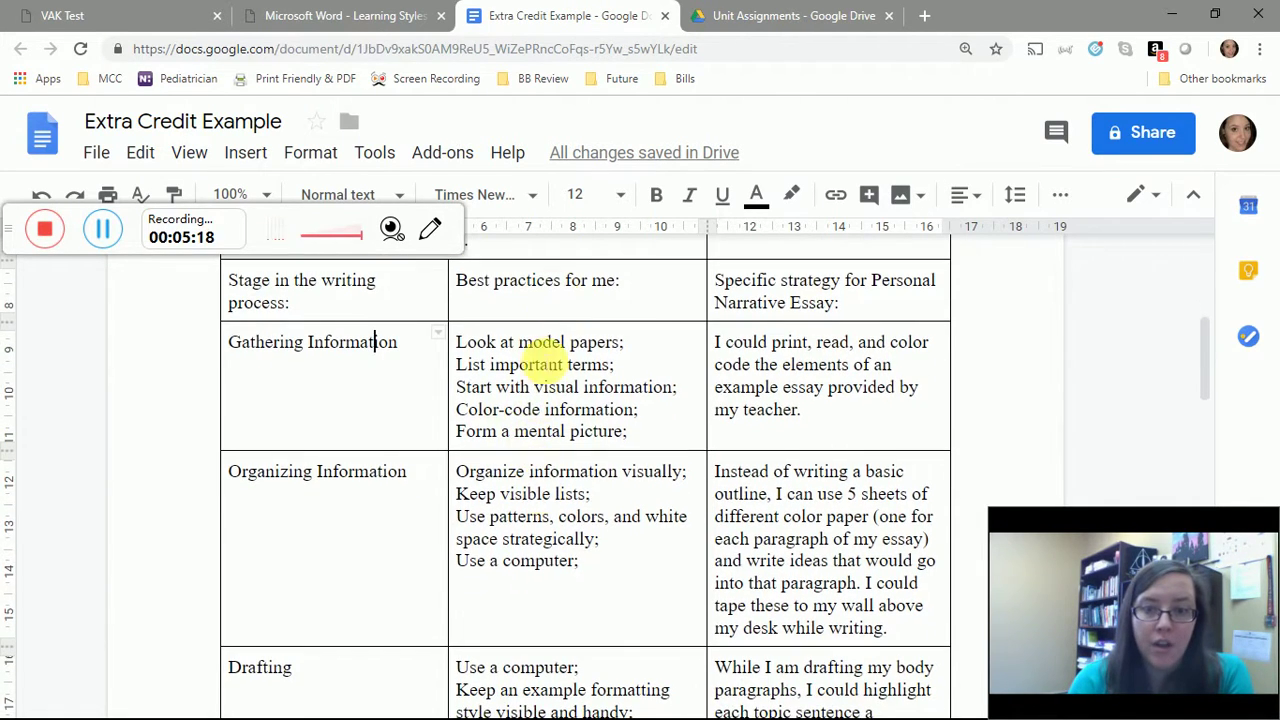
scroll(535, 580, down, 5)
scroll(534, 575, up, 6)
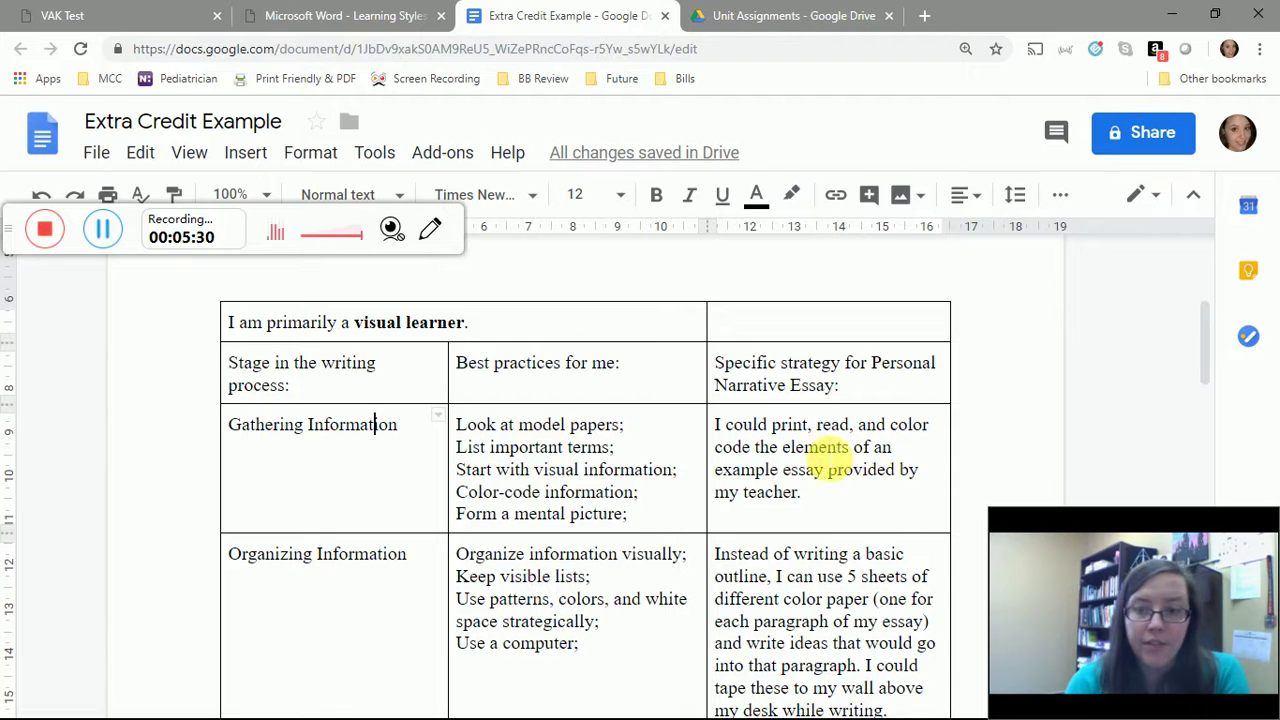
- Highlight the Gathering Information strategy for the Personal Narrative Essay and read on through the Organizing Information and Drafting strategies
drag(727, 430, 831, 503)
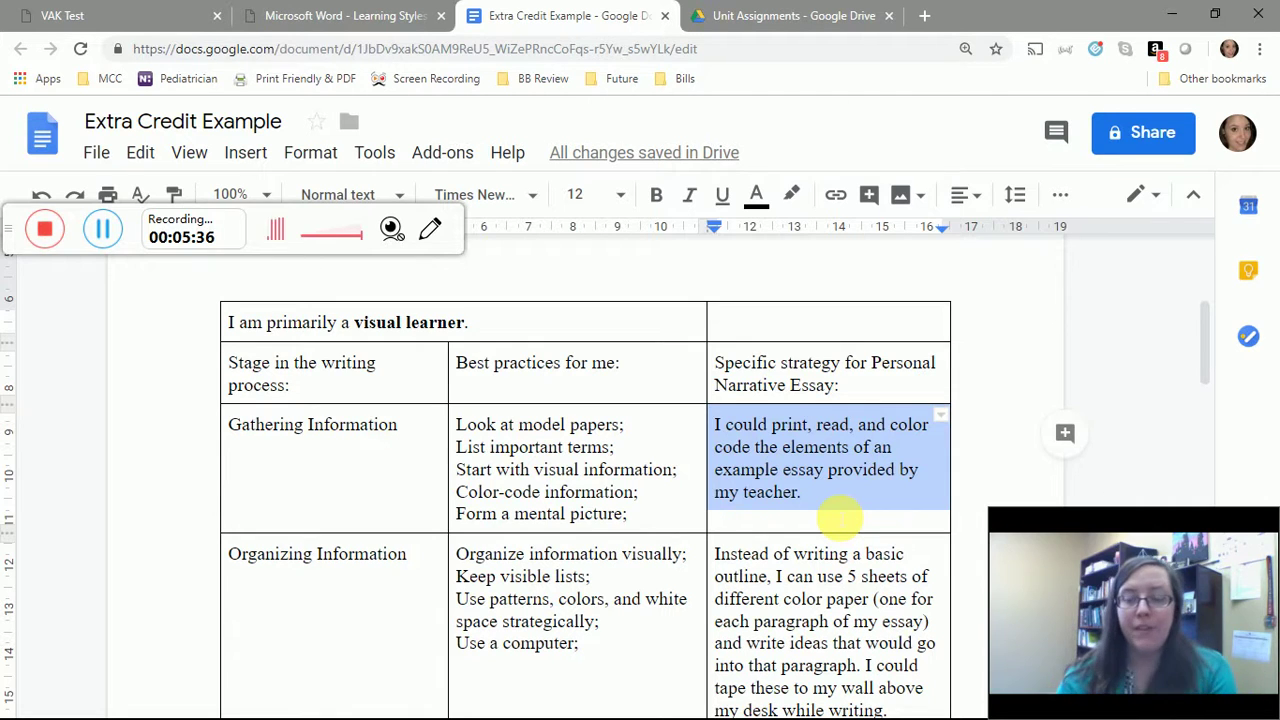
scroll(834, 514, down, 1)
scroll(831, 512, down, 2)
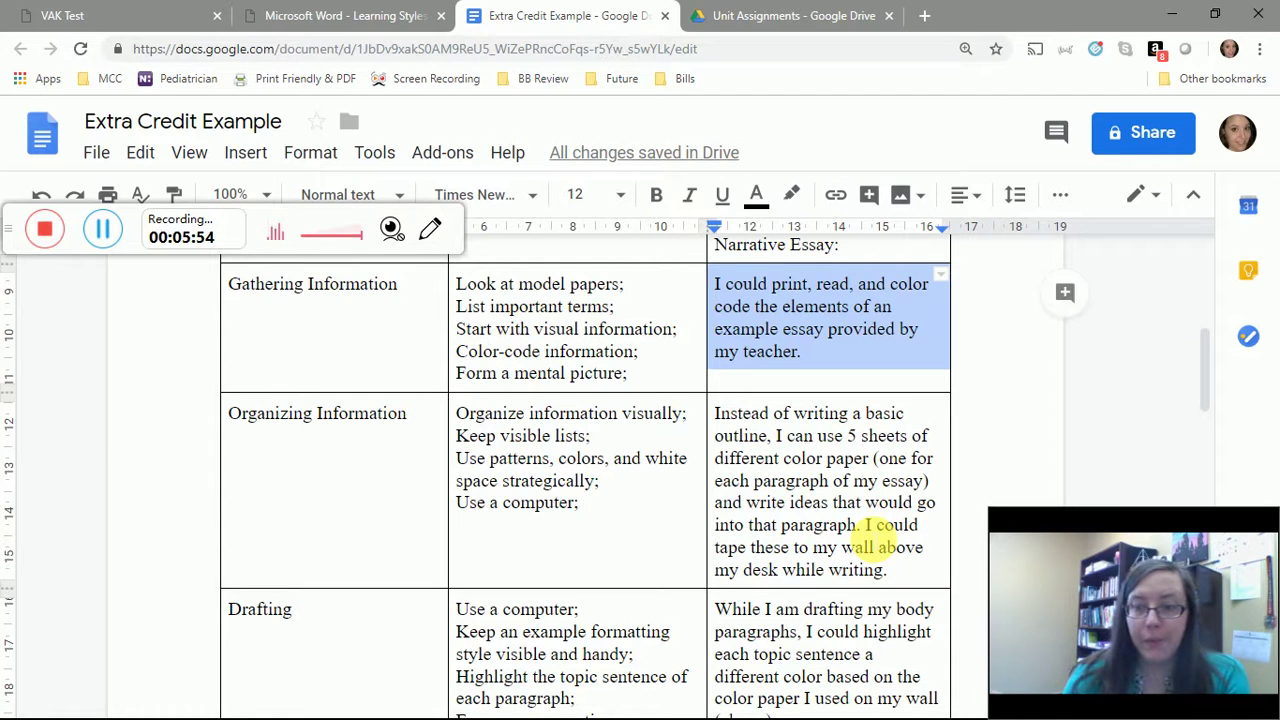
scroll(870, 541, down, 2)
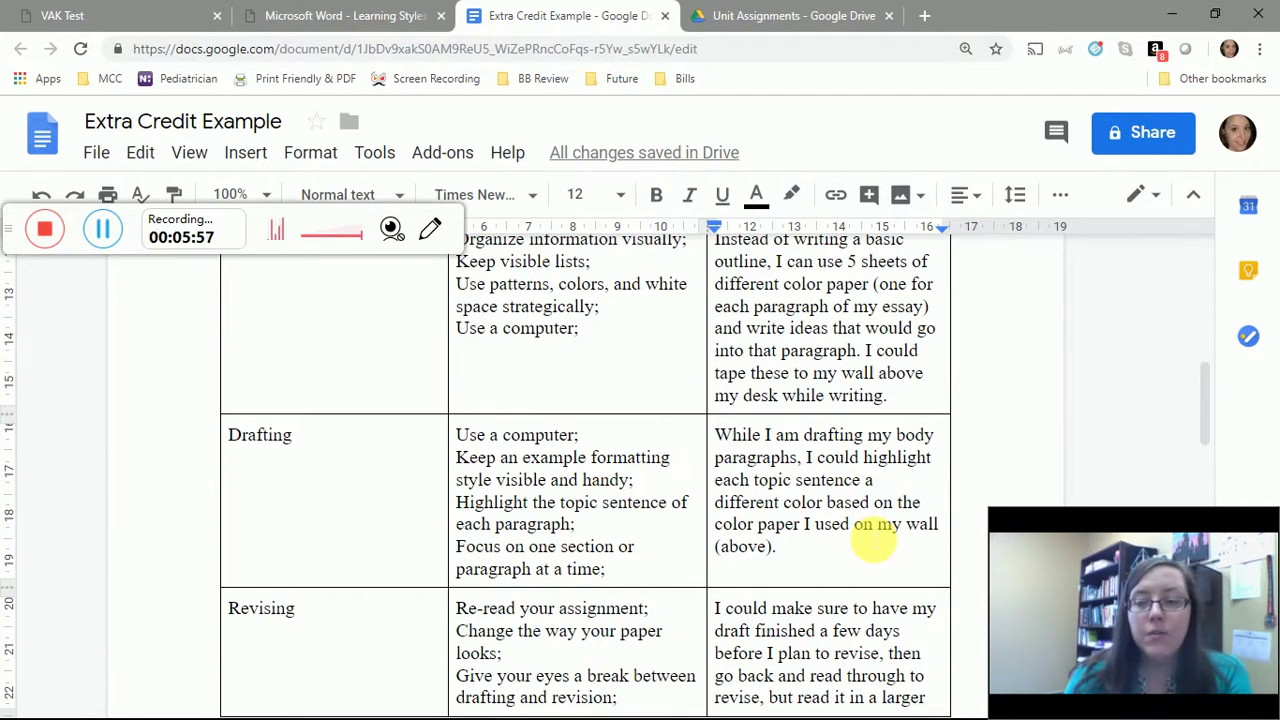
drag(873, 541, 894, 449)
click(889, 449)
- Review the example from its heading through the Gathering Information and Organizing Information rows of the table
scroll(877, 452, up, 4)
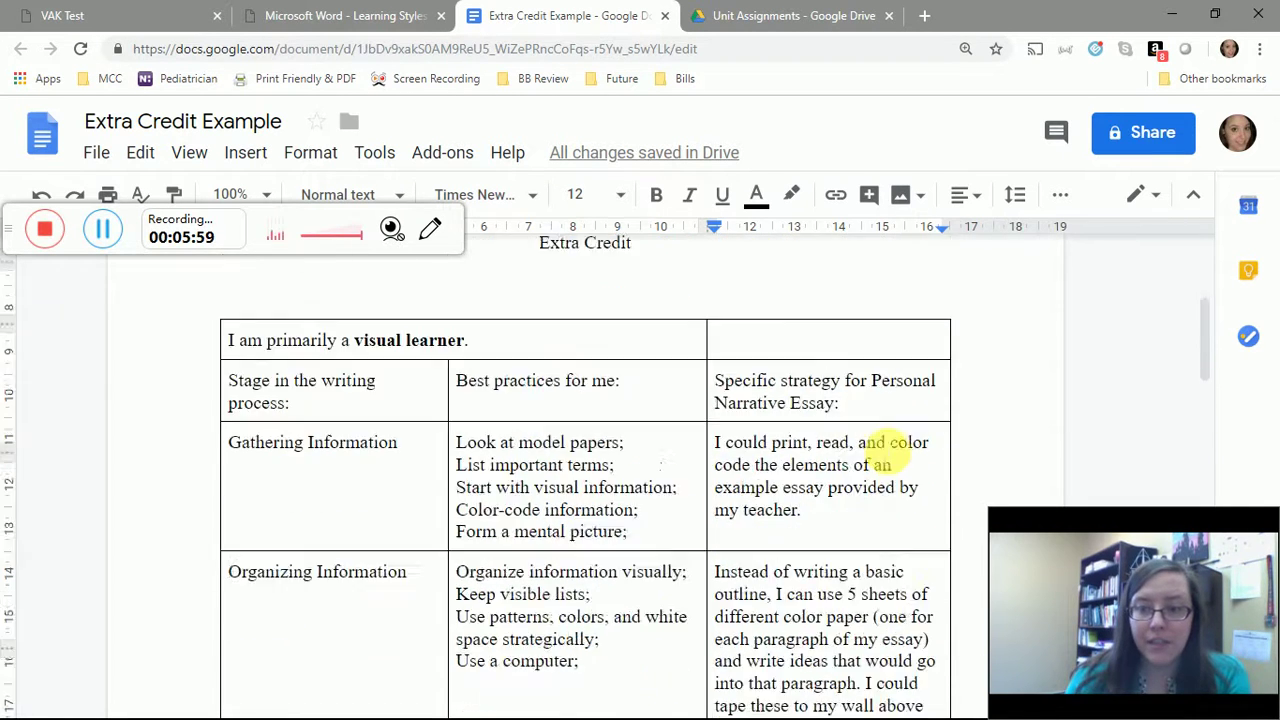
scroll(873, 454, up, 3)
scroll(888, 452, down, 2)
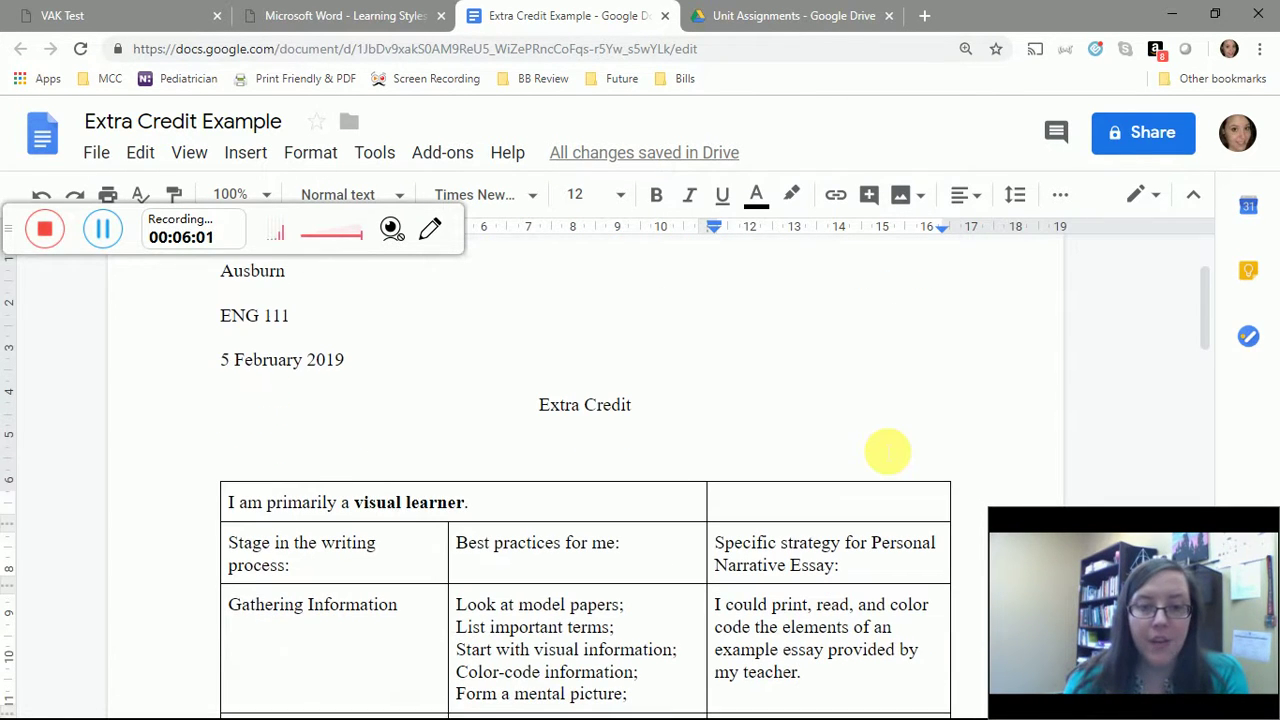
scroll(430, 505, down, 3)
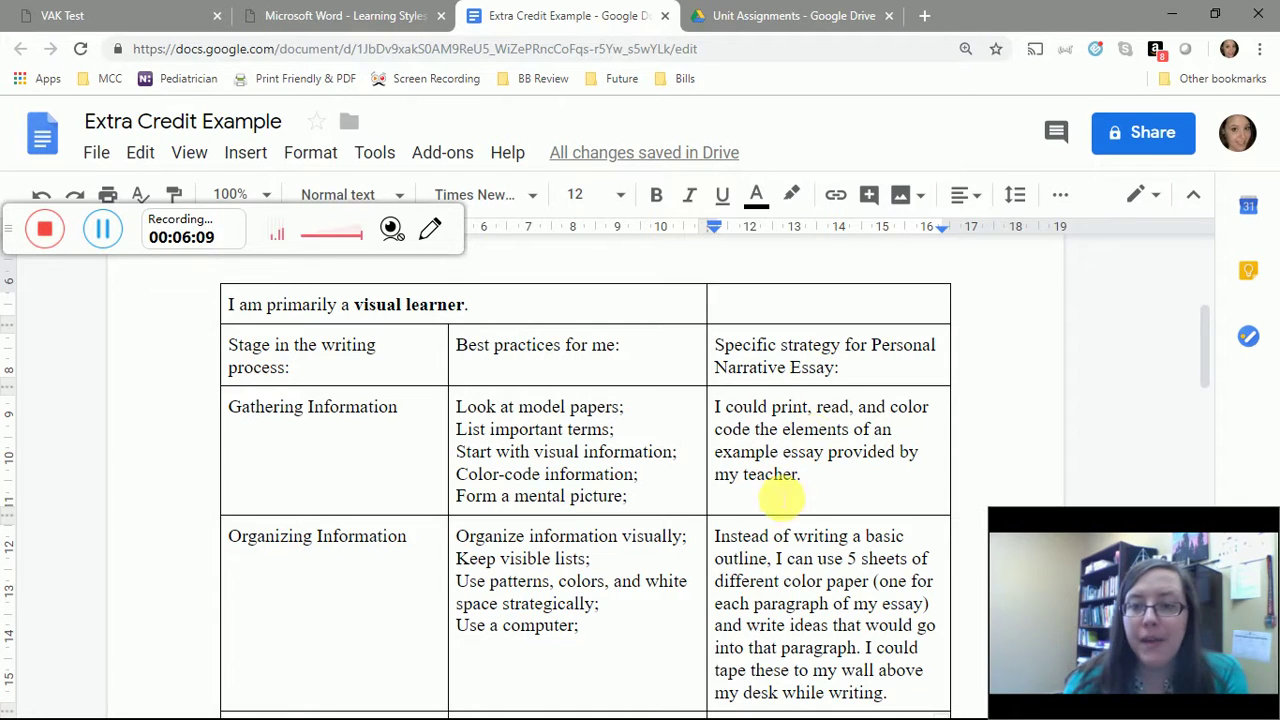
scroll(825, 470, down, 3)
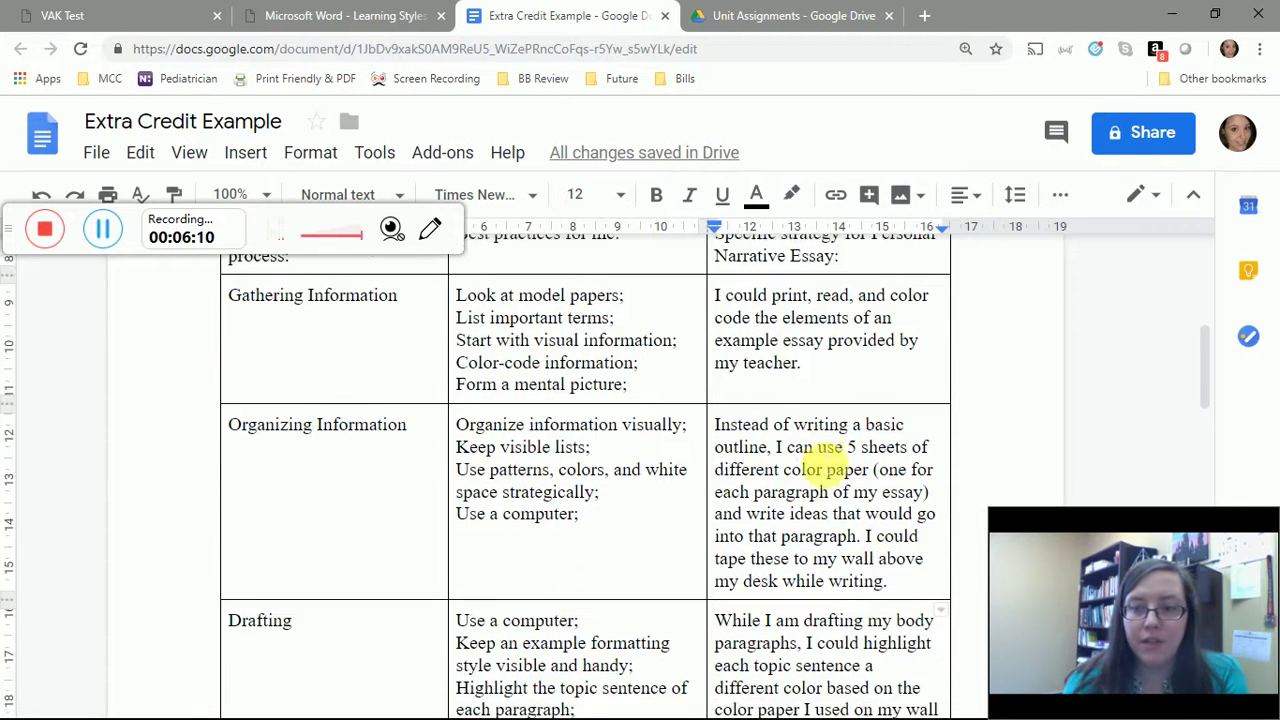
- Place the cursor in the Organizing Information strategy and highlight "Personal Narrative Essay" in the specific strategy column's heading
right_click(822, 452)
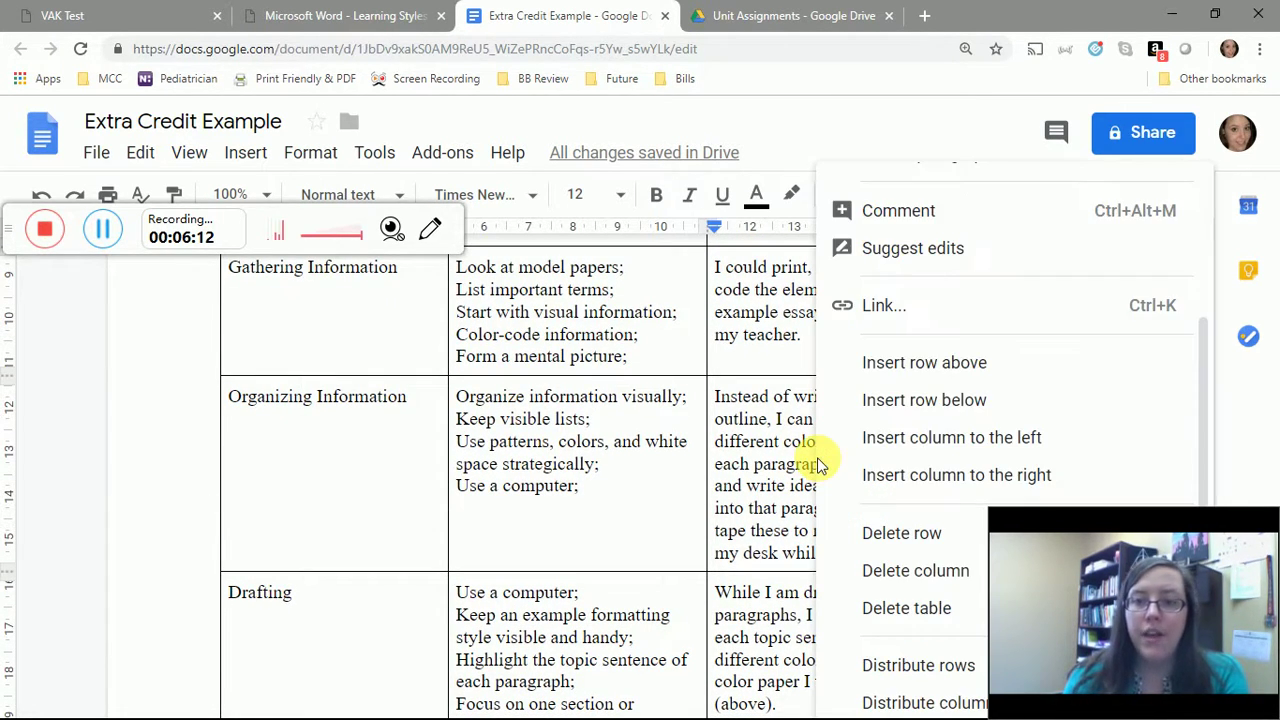
click(795, 441)
scroll(760, 445, up, 2)
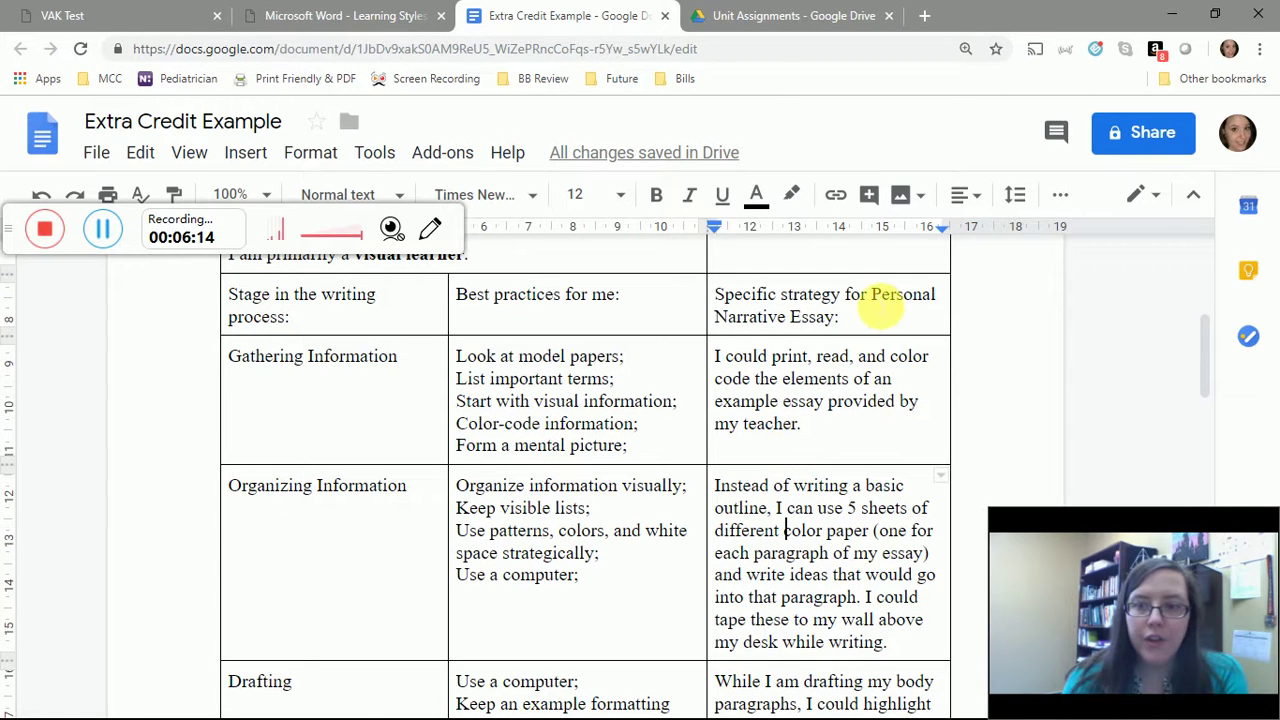
drag(872, 294, 880, 320)
click(880, 330)
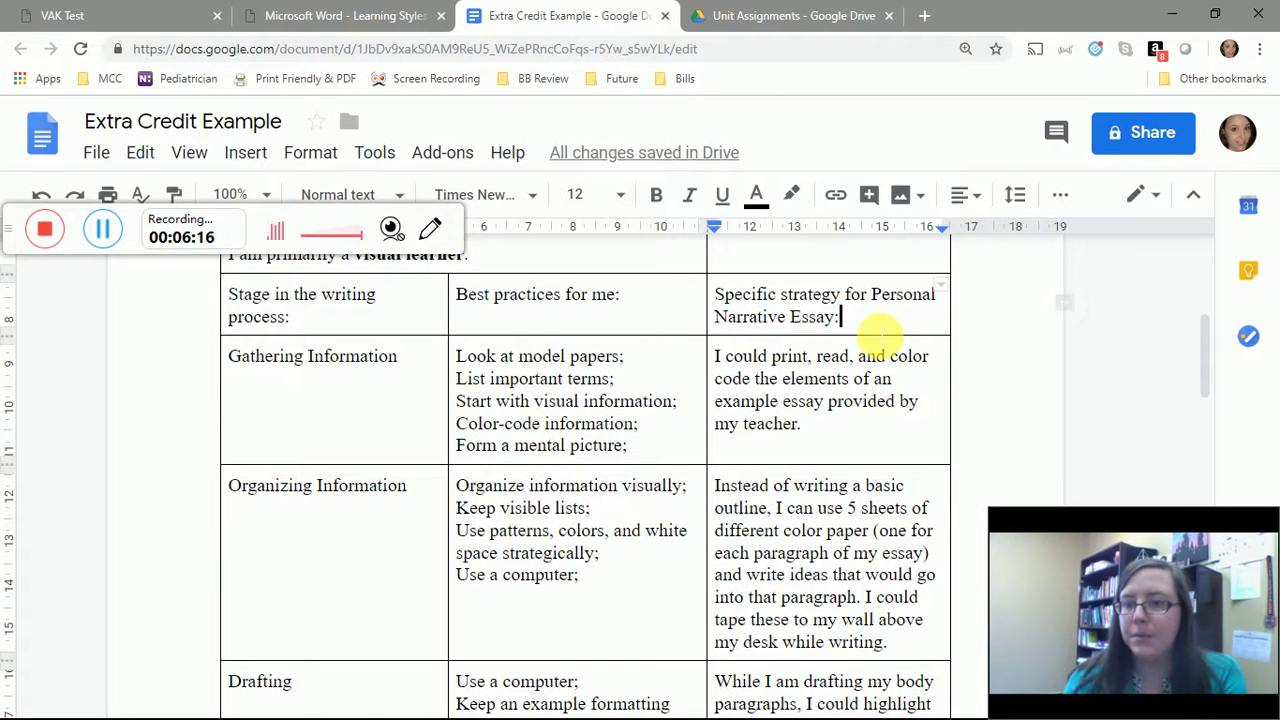